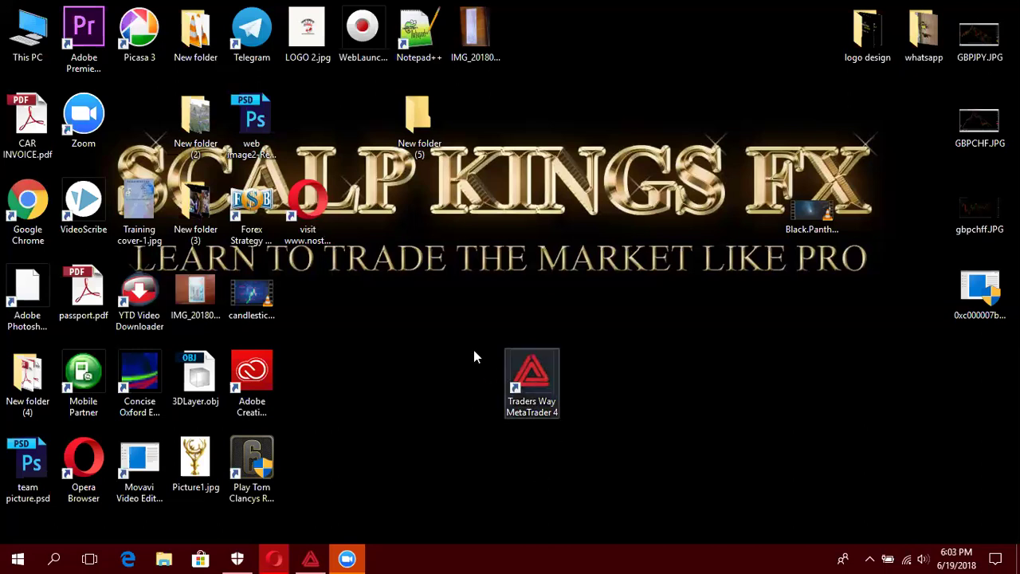
Bring MetaTrader 4 forward, glance at its File menu, then minimize the terminal to the desktop
{"action": "left_click", "coordinate": [318, 558]}
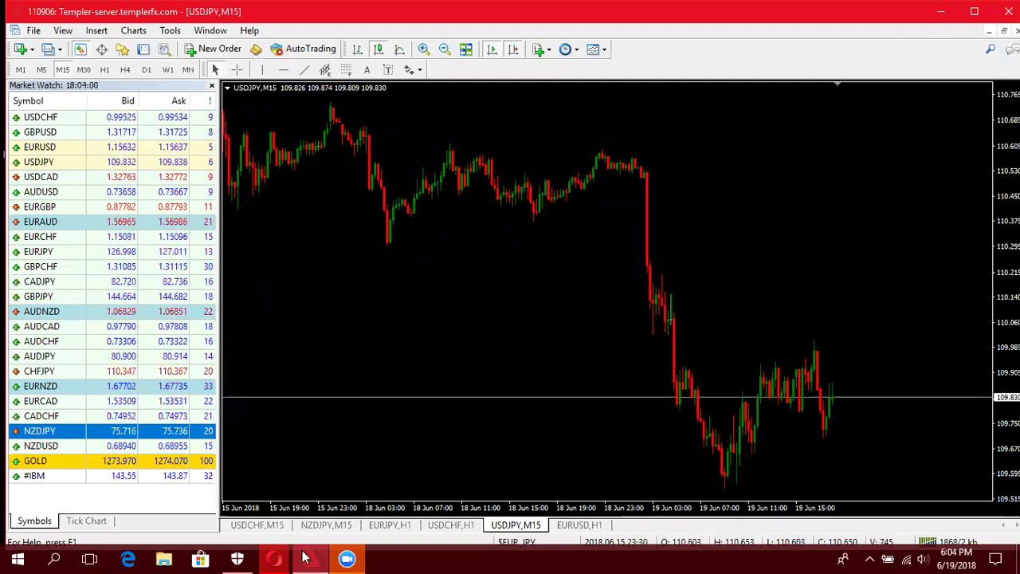
{"action": "mouse_move", "coordinate": [317, 558]}
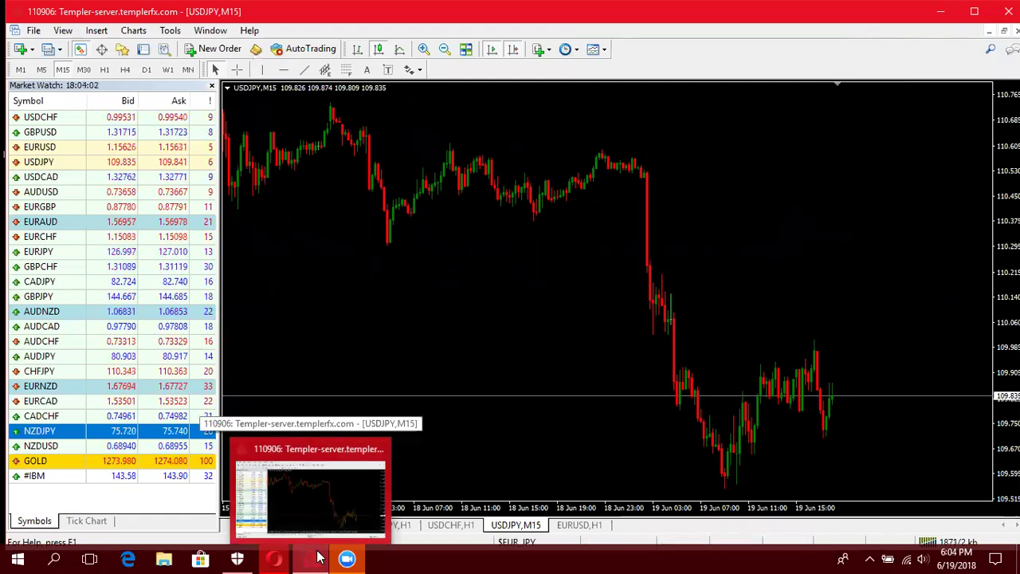
{"action": "left_click", "coordinate": [318, 558]}
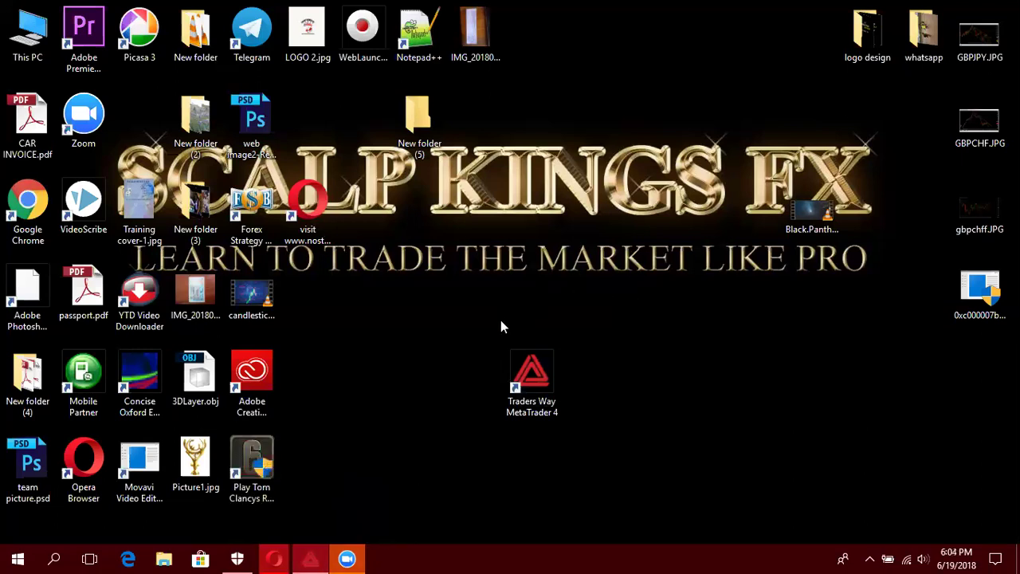
{"action": "left_click", "coordinate": [311, 558]}
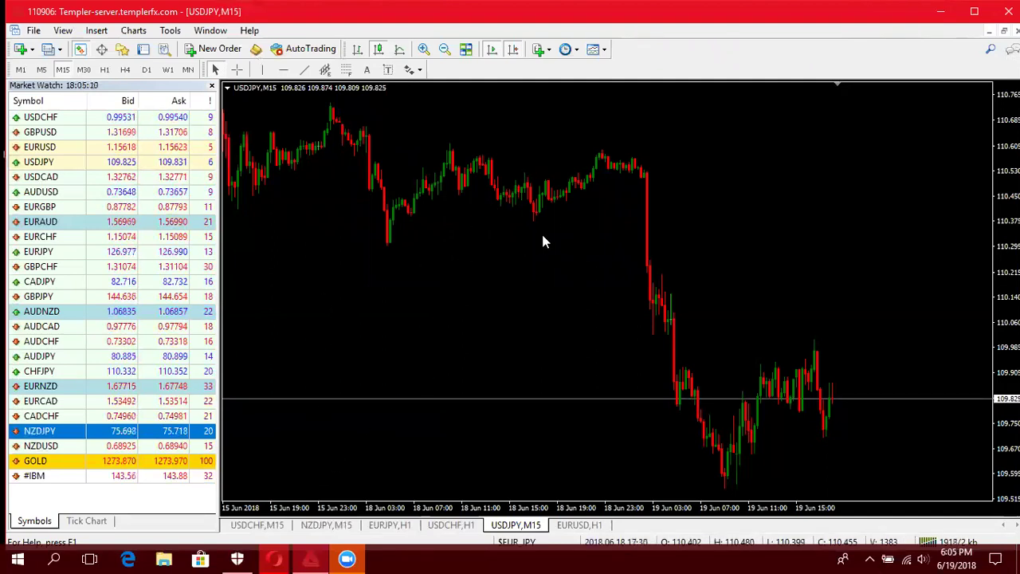
{"action": "left_click", "coordinate": [33, 30]}
{"action": "left_click", "coordinate": [471, 175]}
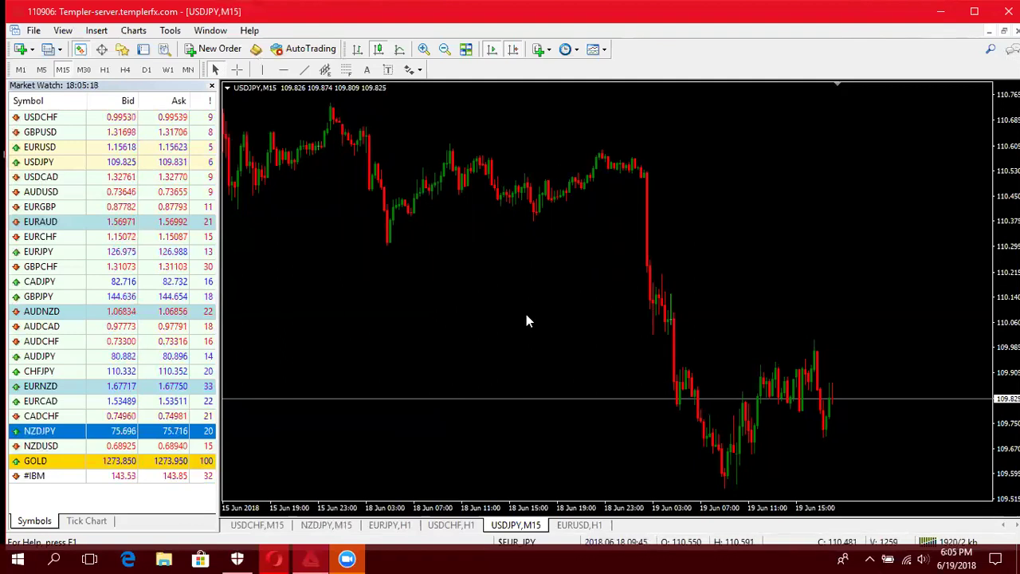
{"action": "left_click", "coordinate": [947, 19]}
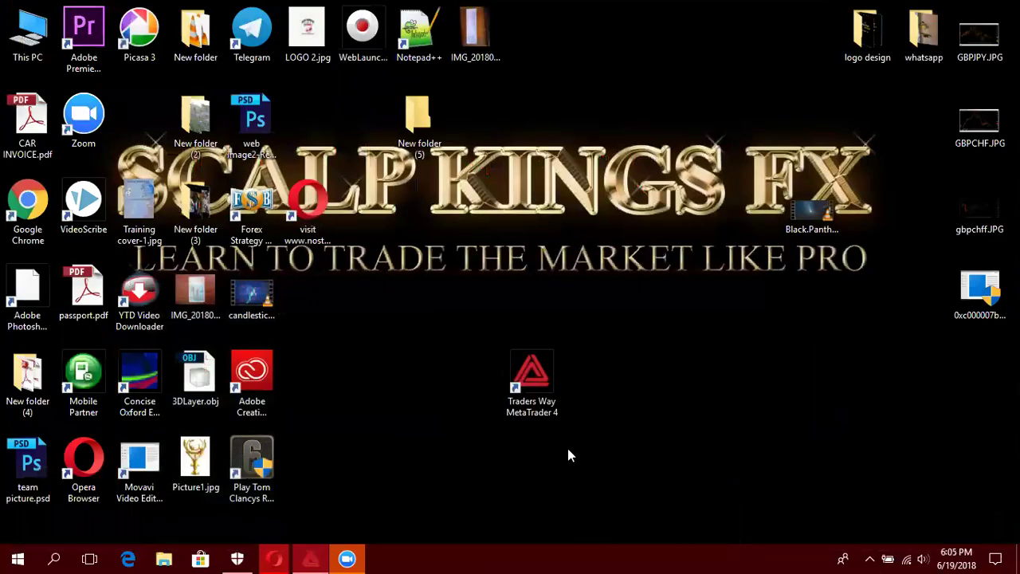
In Opera, switch to the Tradersway tab and return to the Tradersway home page
{"action": "left_click", "coordinate": [275, 558]}
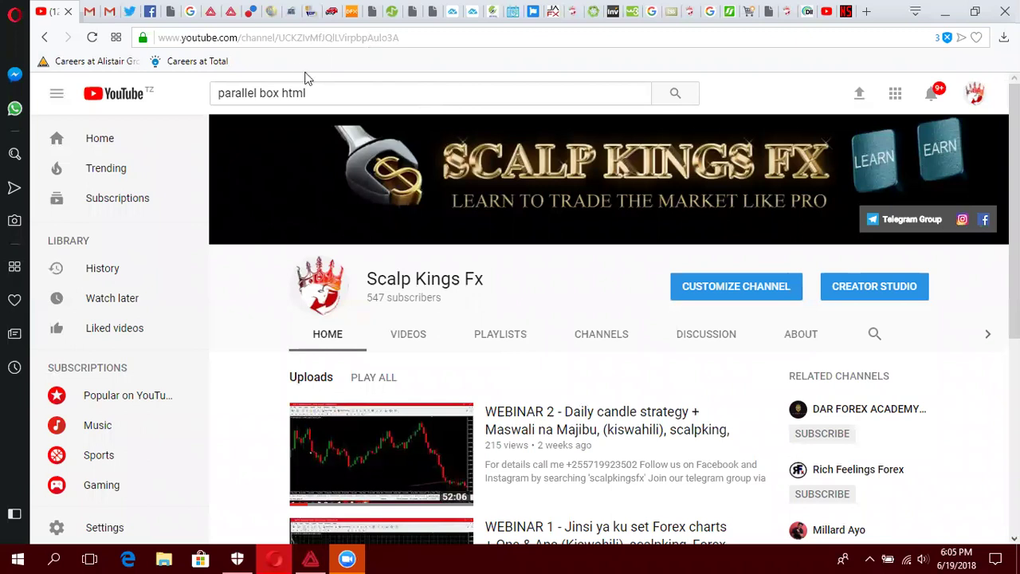
{"action": "key", "text": "ctrl+Tab"}
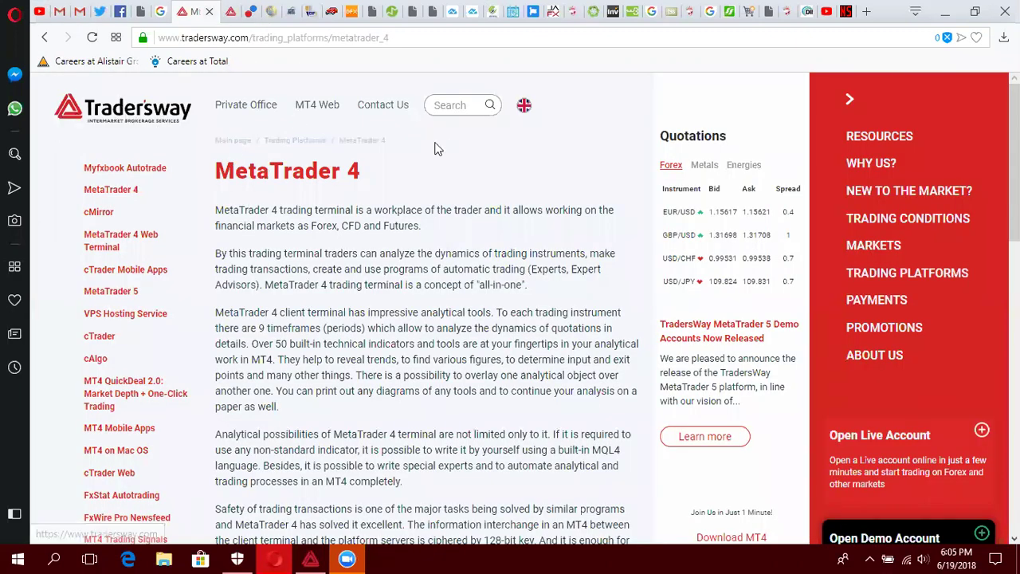
{"action": "left_click", "coordinate": [163, 106]}
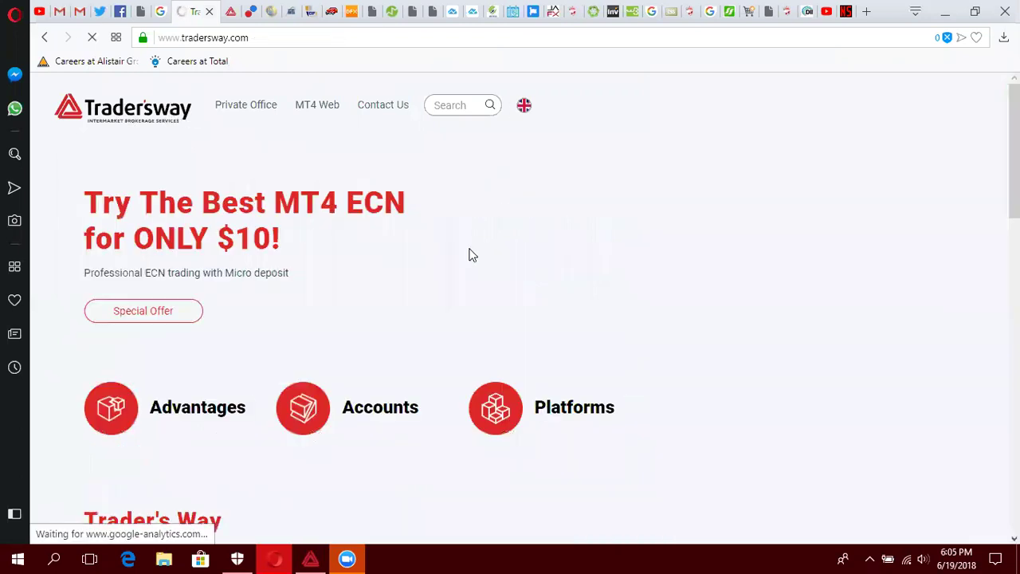
{"action": "scroll", "coordinate": [967, 199], "scroll_direction": "down", "scroll_amount": 1}
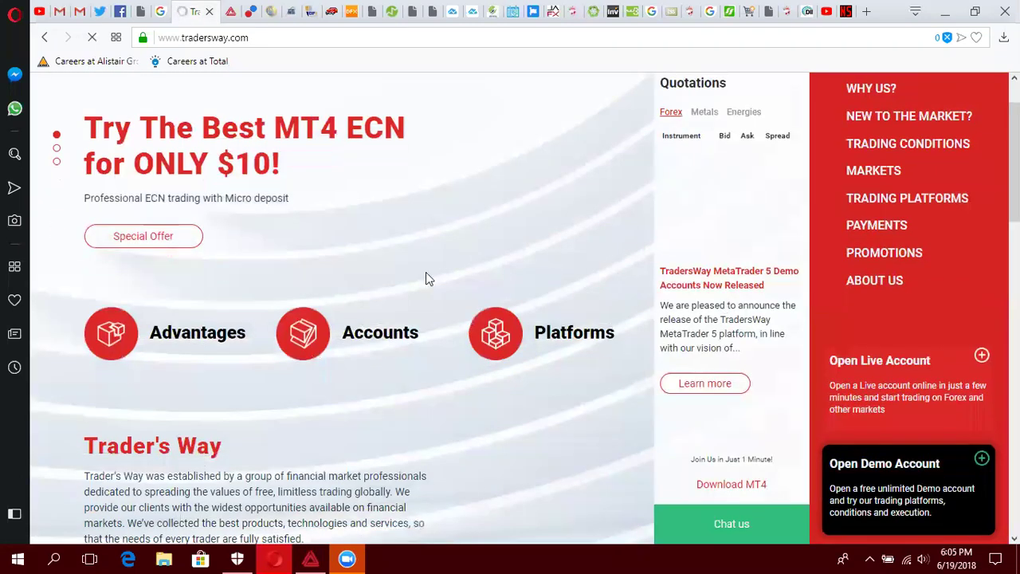
{"action": "scroll", "coordinate": [383, 287], "scroll_direction": "up", "scroll_amount": 1}
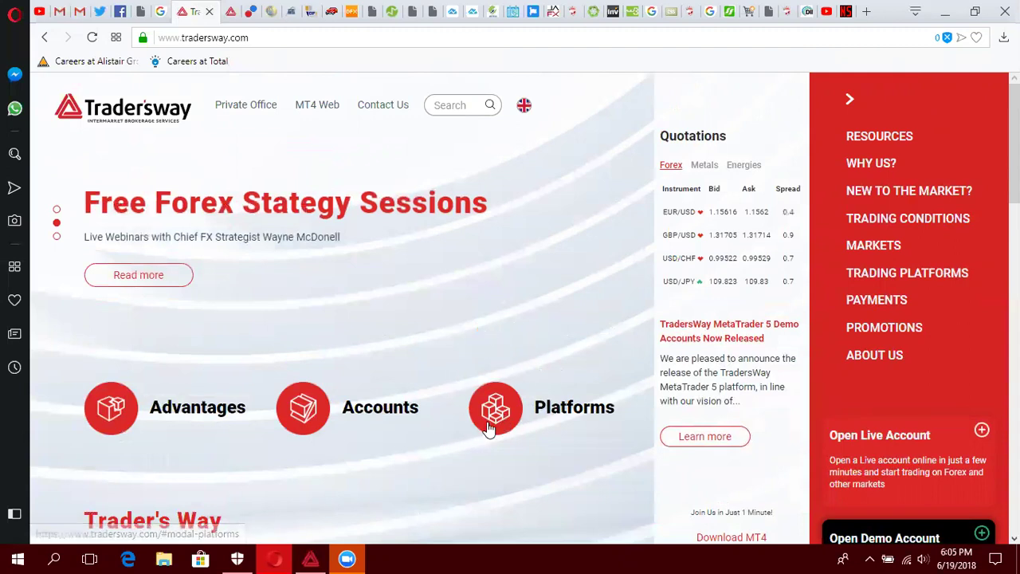
Open TRADING PLATFORMS from the red side menu and scroll through the platform descriptions
{"action": "left_click", "coordinate": [887, 277]}
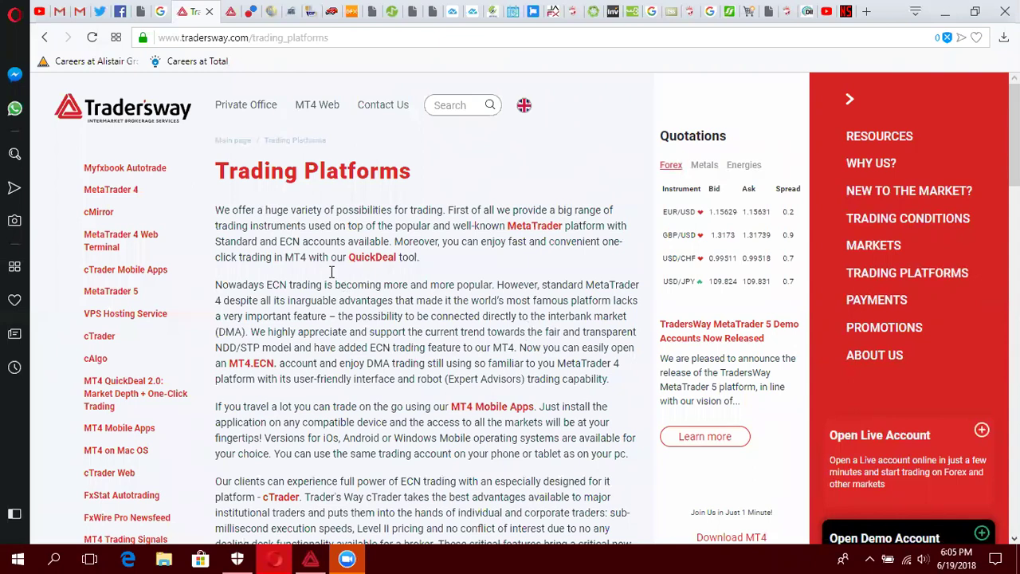
{"action": "scroll", "coordinate": [332, 271], "scroll_direction": "down", "scroll_amount": 8}
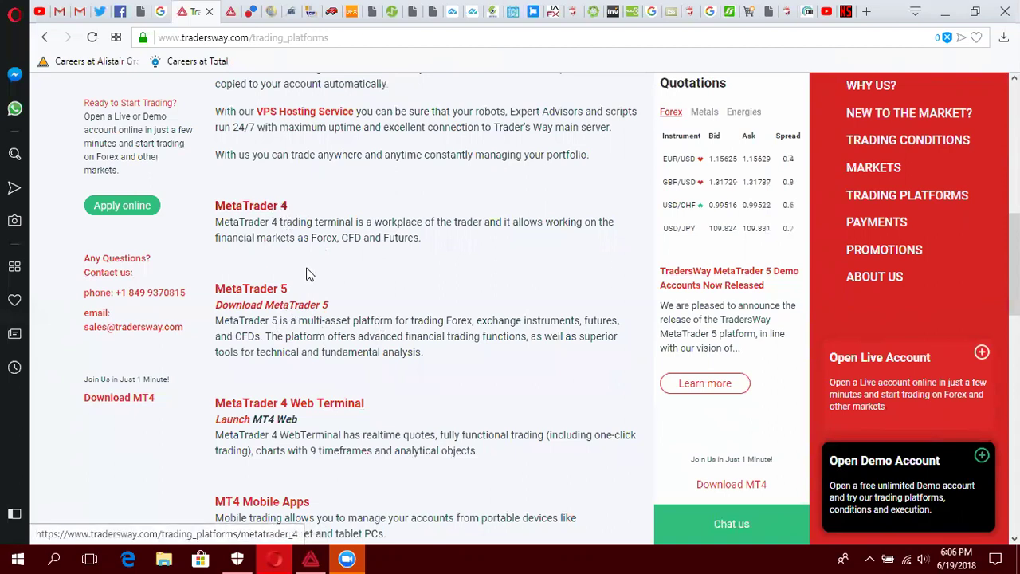
{"action": "scroll", "coordinate": [323, 333], "scroll_direction": "down", "scroll_amount": 2}
{"action": "scroll", "coordinate": [322, 333], "scroll_direction": "down", "scroll_amount": 10}
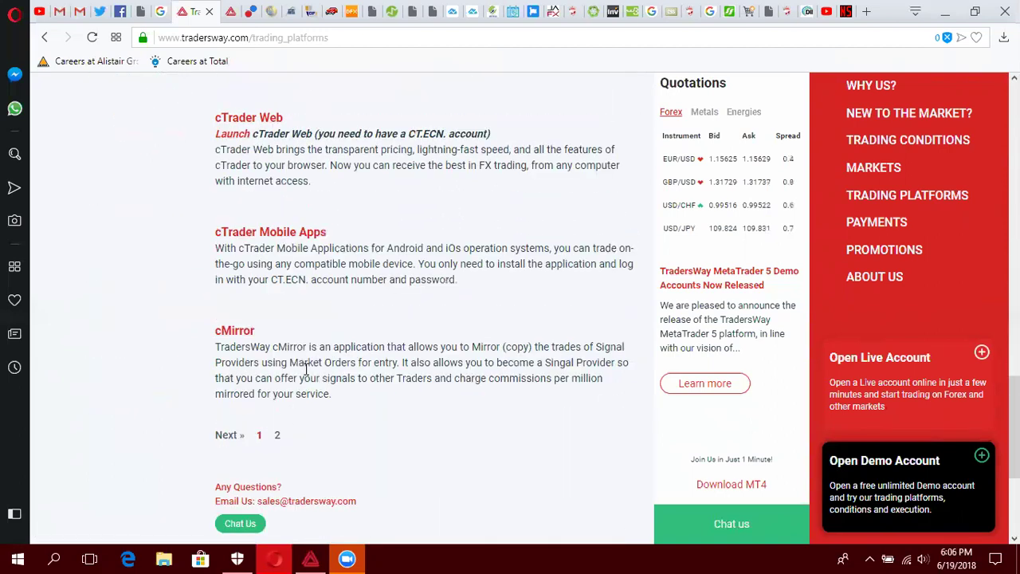
{"action": "scroll", "coordinate": [307, 363], "scroll_direction": "up", "scroll_amount": 12}
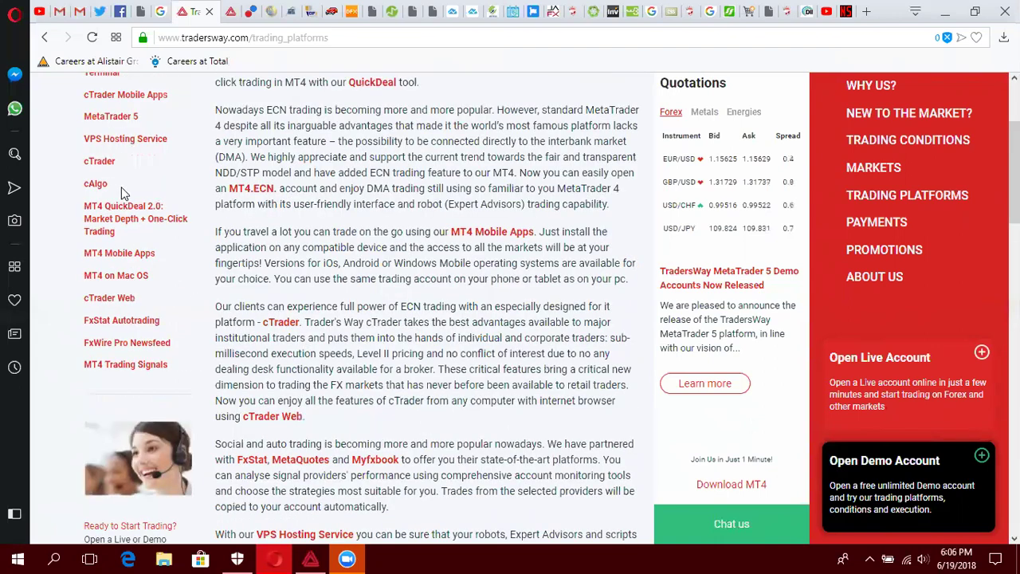
{"action": "scroll", "coordinate": [128, 187], "scroll_direction": "up", "scroll_amount": 3}
Open the MetaTrader 4 page from the sidebar and scroll through it
{"action": "left_click", "coordinate": [128, 190]}
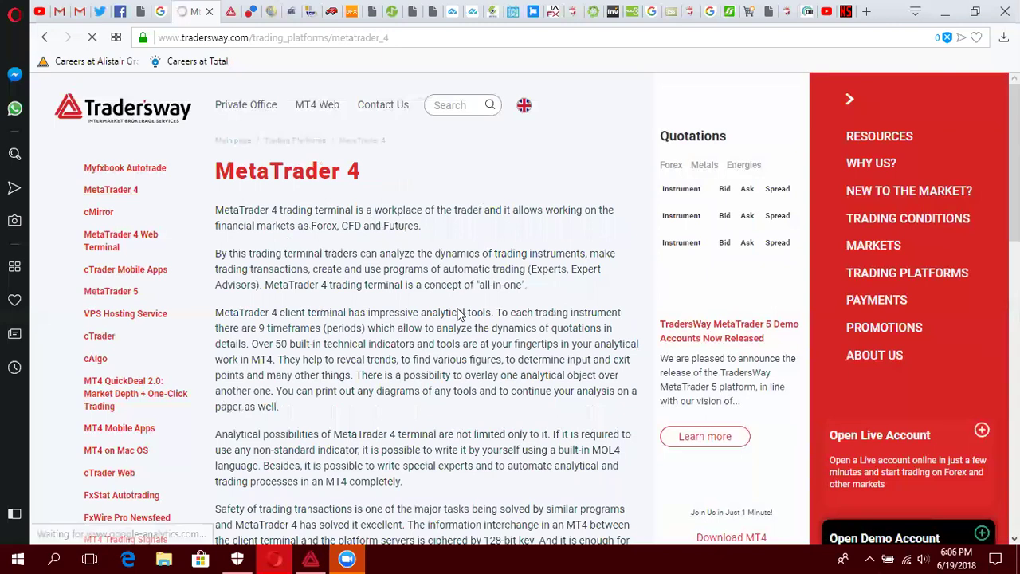
{"action": "scroll", "coordinate": [446, 335], "scroll_direction": "down", "scroll_amount": 15}
{"action": "scroll", "coordinate": [424, 367], "scroll_direction": "down", "scroll_amount": 1}
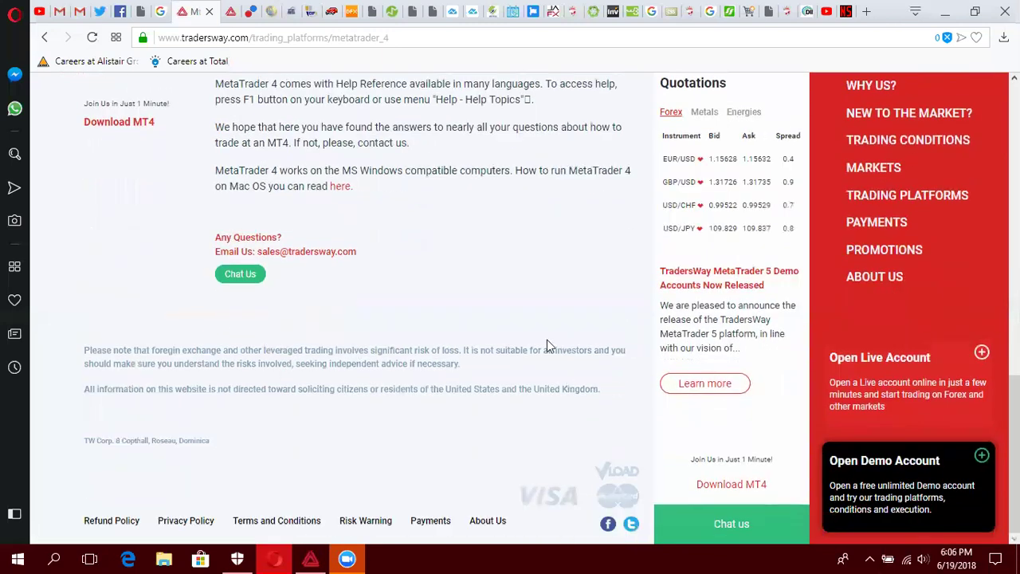
{"action": "scroll", "coordinate": [547, 345], "scroll_direction": "up", "scroll_amount": 4}
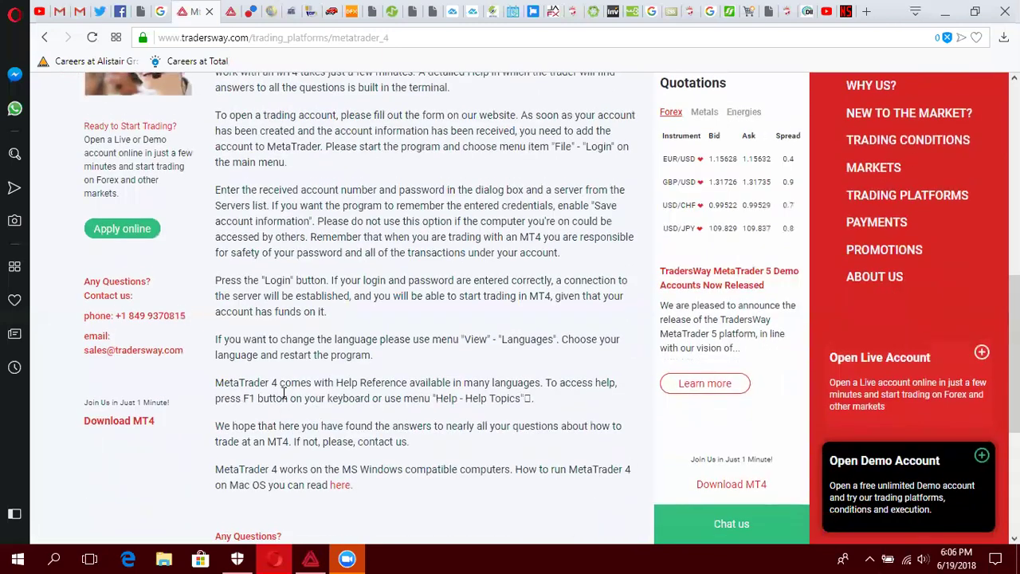
Start the Download MT4 installer, cancel the save, and minimize Opera
{"action": "left_click", "coordinate": [134, 423]}
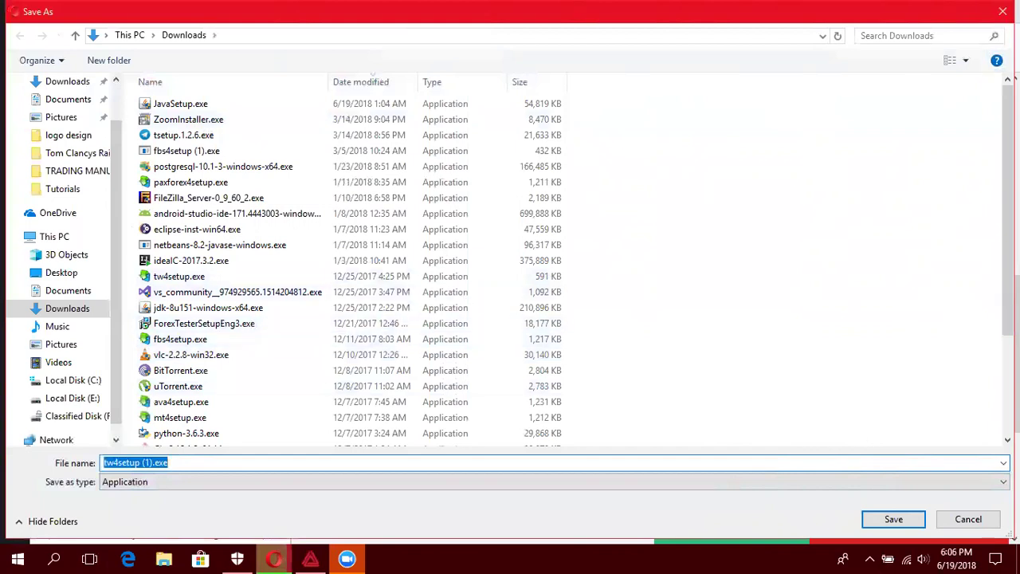
{"action": "left_click", "coordinate": [1003, 12]}
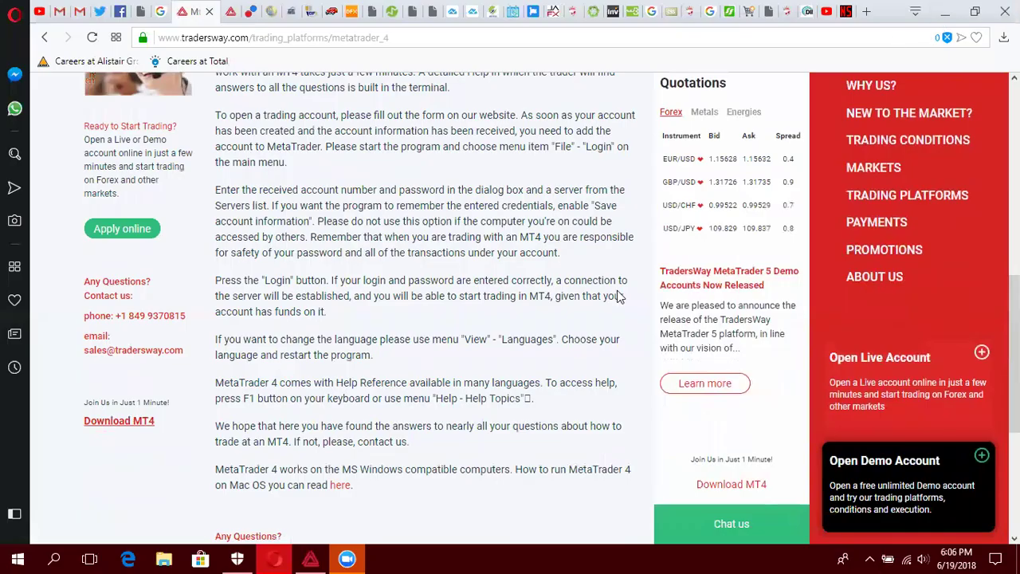
{"action": "left_click", "coordinate": [945, 11]}
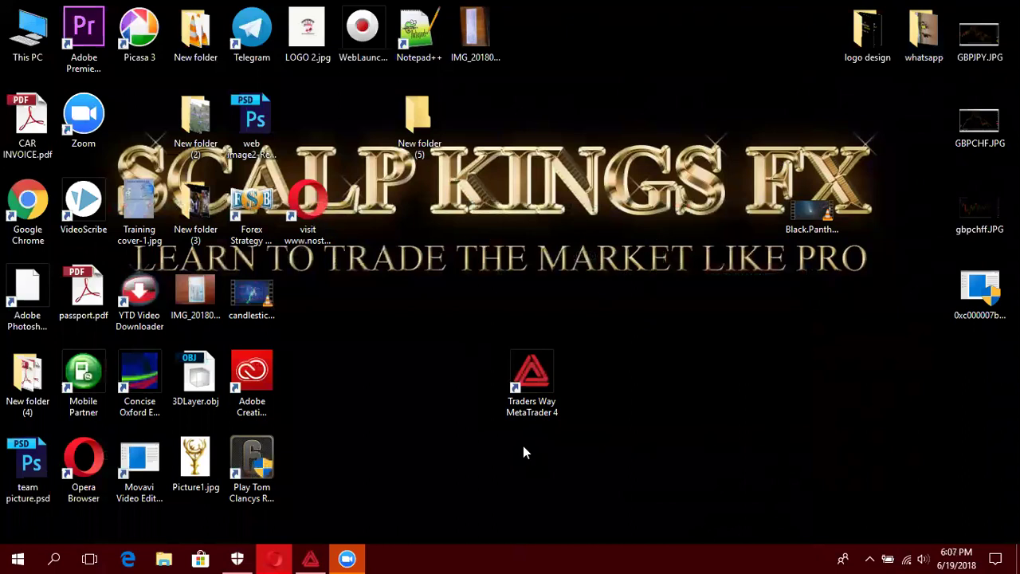
Launch Traders Way MetaTrader 4 from its desktop shortcut
{"action": "double_click", "coordinate": [531, 373]}
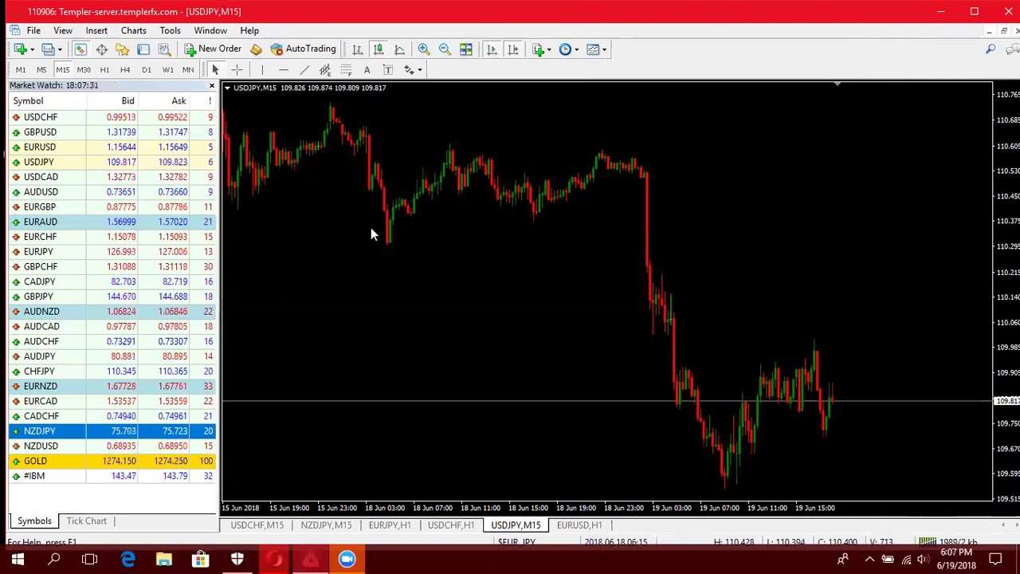
Open the trade account Login window, close it, and bring up the File menu again
{"action": "left_click", "coordinate": [33, 31]}
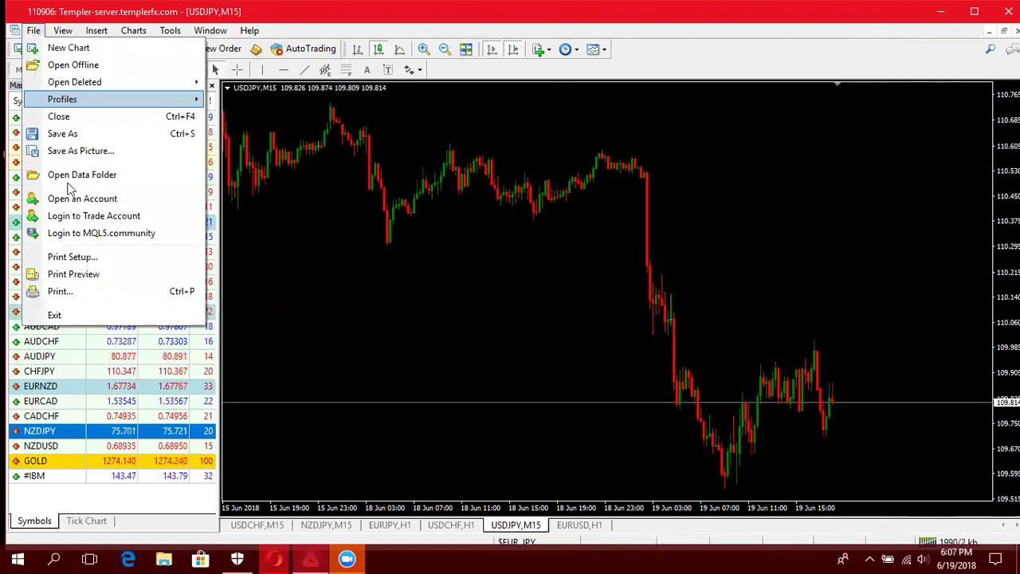
{"action": "left_click", "coordinate": [146, 216]}
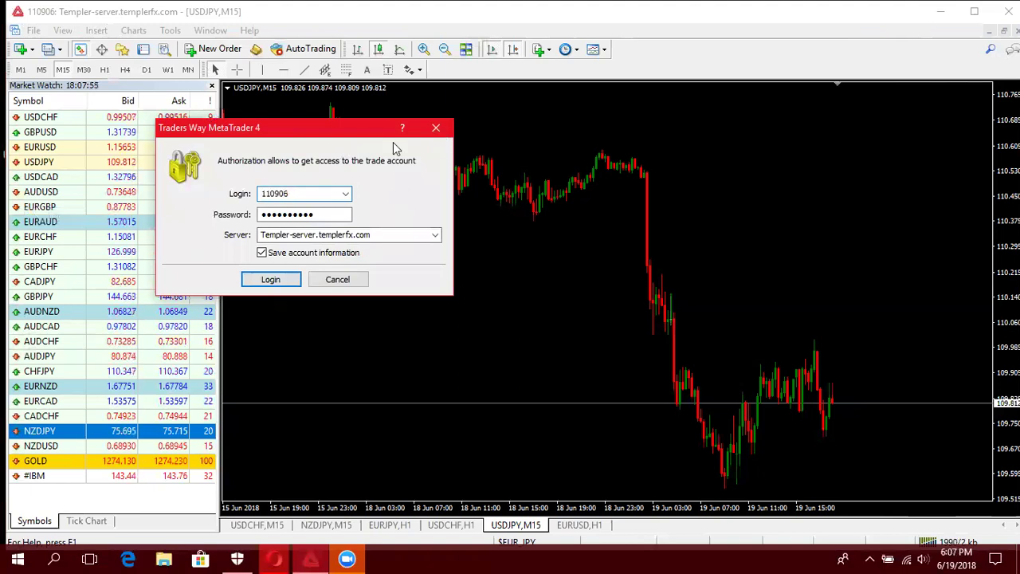
{"action": "left_click", "coordinate": [436, 127]}
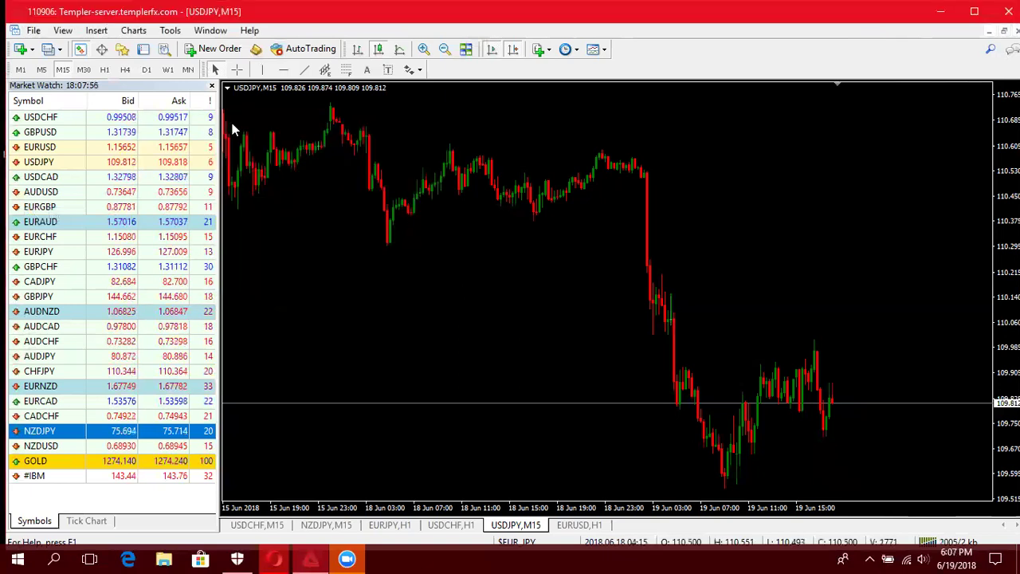
{"action": "left_click", "coordinate": [34, 32]}
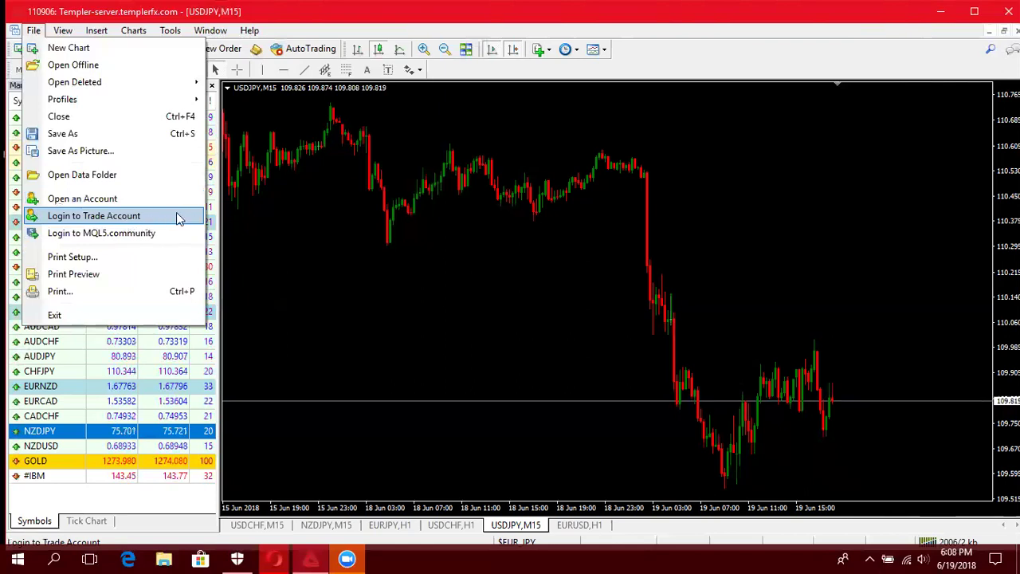
Start Open an Account and click through the TradersWay-Demo, TradersWay-Live and Templer-server entries
{"action": "left_click", "coordinate": [90, 206]}
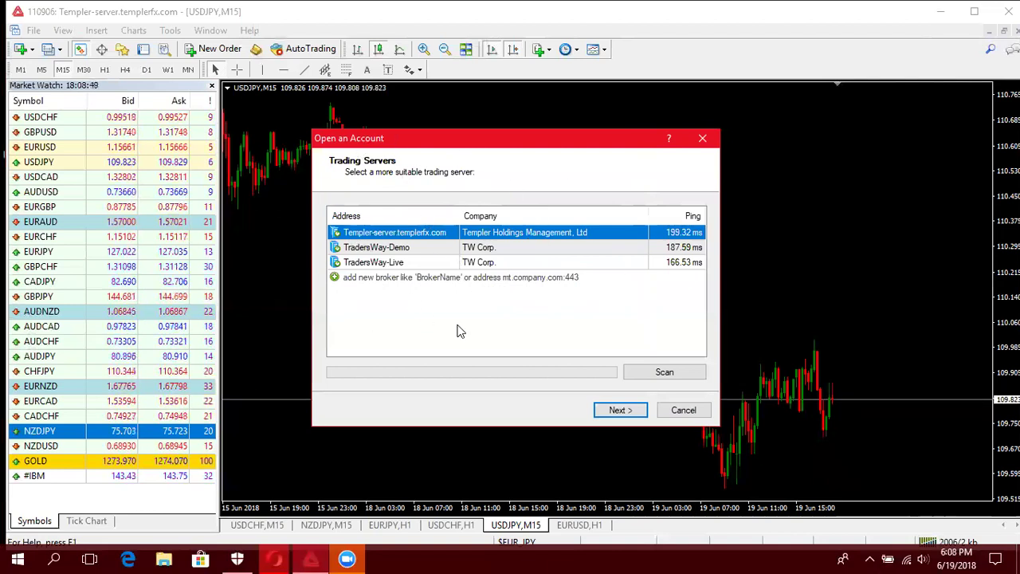
{"action": "left_click", "coordinate": [403, 248]}
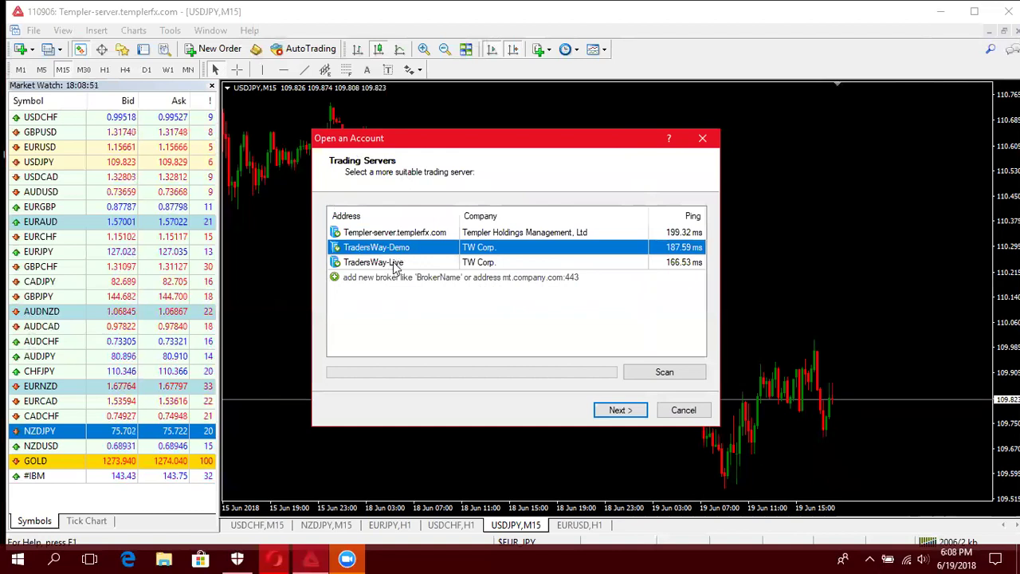
{"action": "left_click", "coordinate": [402, 262]}
{"action": "left_click", "coordinate": [407, 248]}
{"action": "left_click", "coordinate": [405, 263]}
{"action": "left_click", "coordinate": [408, 247]}
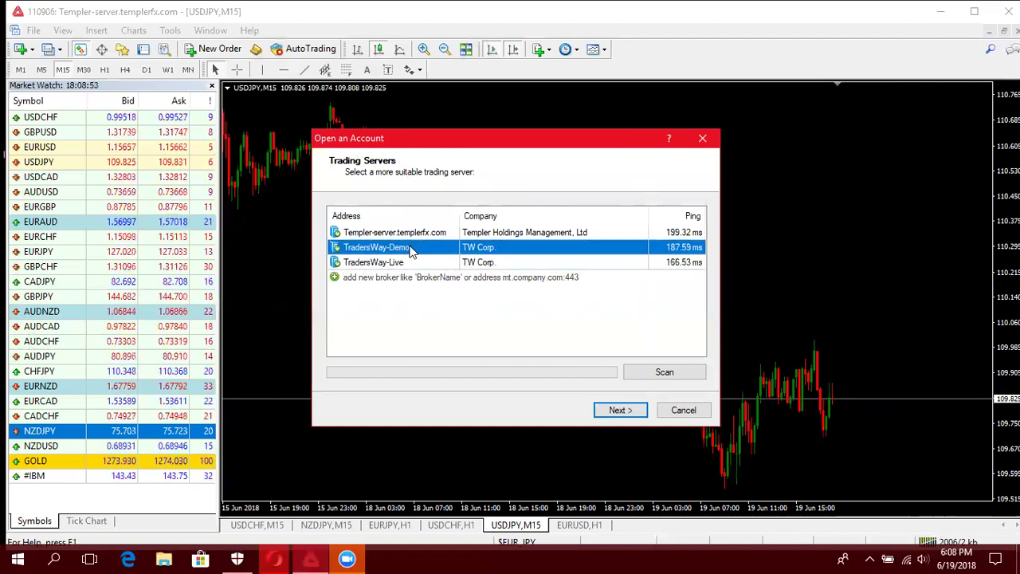
{"action": "left_click", "coordinate": [409, 262]}
{"action": "left_click", "coordinate": [415, 248]}
{"action": "left_click", "coordinate": [416, 262]}
{"action": "left_click", "coordinate": [417, 248]}
{"action": "left_click", "coordinate": [415, 262]}
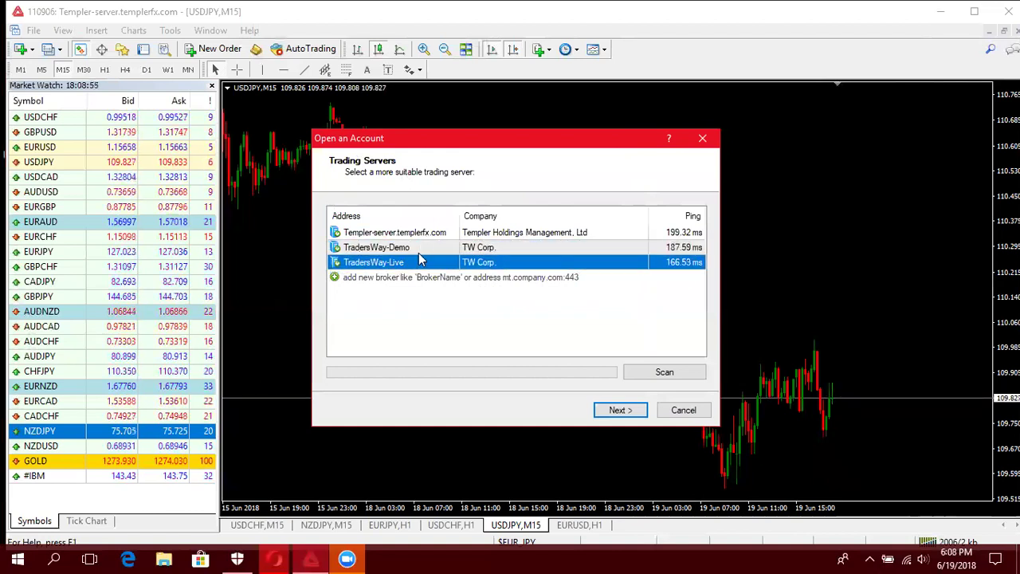
{"action": "left_click", "coordinate": [418, 248]}
{"action": "left_click", "coordinate": [405, 233]}
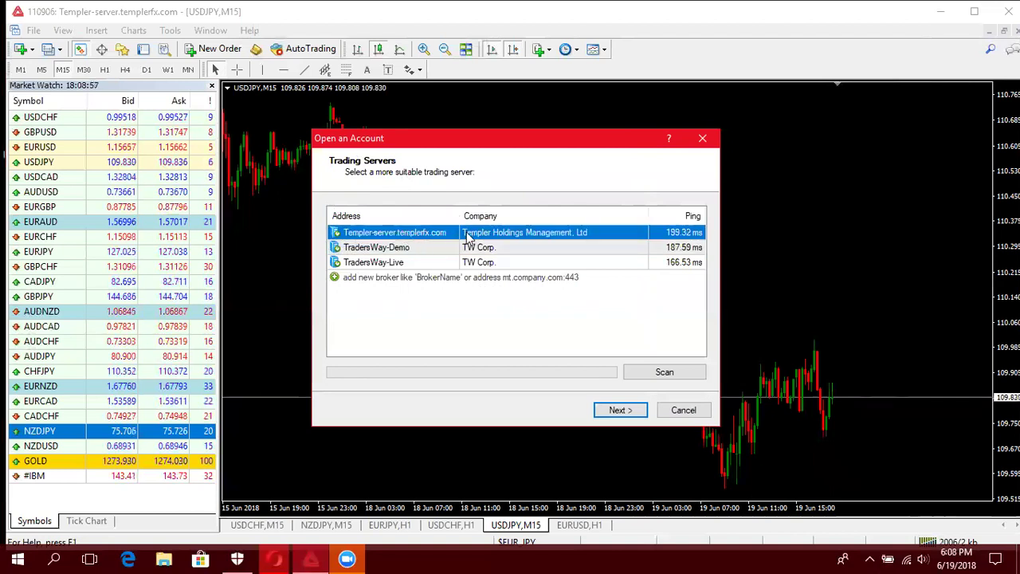
Enter jafx.com in the 'add new broker' row and scan for that server
{"action": "left_click", "coordinate": [413, 278]}
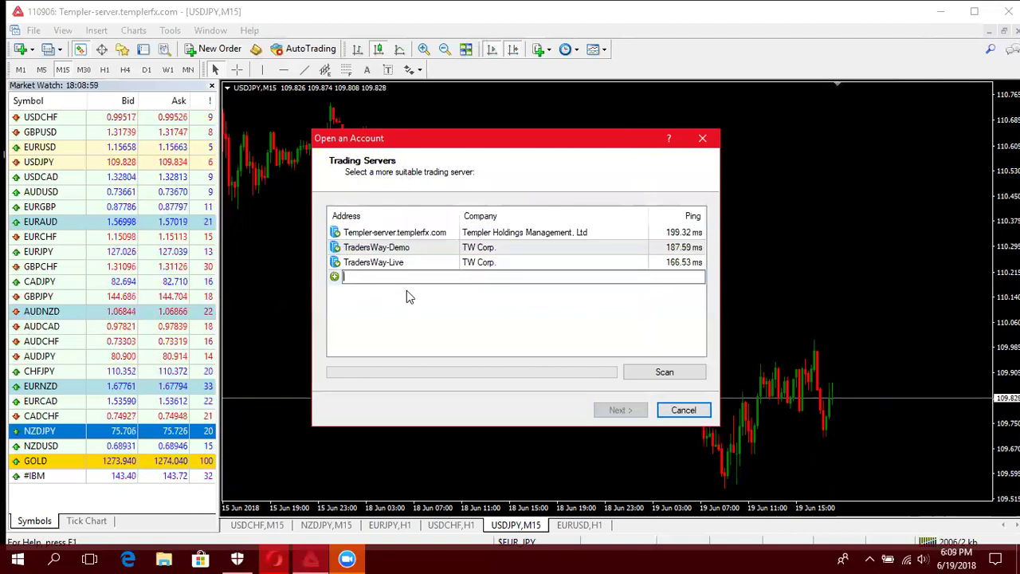
{"action": "left_click", "coordinate": [394, 298]}
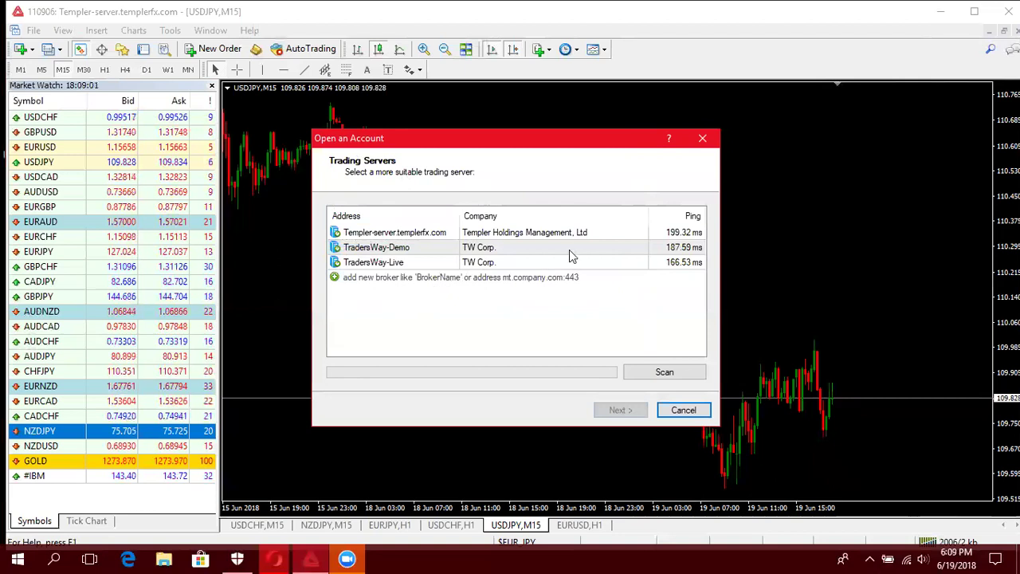
{"action": "left_click", "coordinate": [420, 279]}
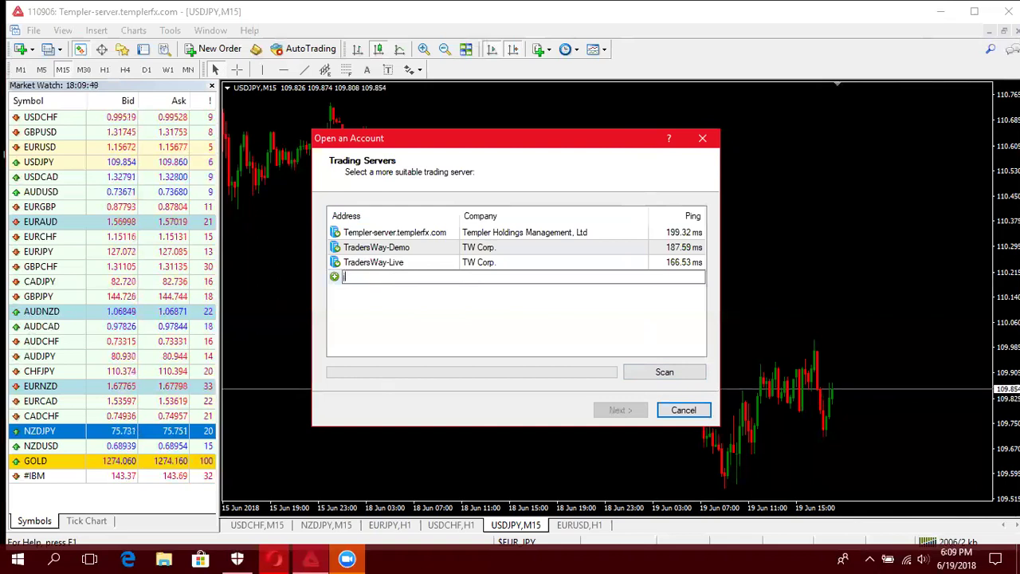
{"action": "type", "text": "af"}
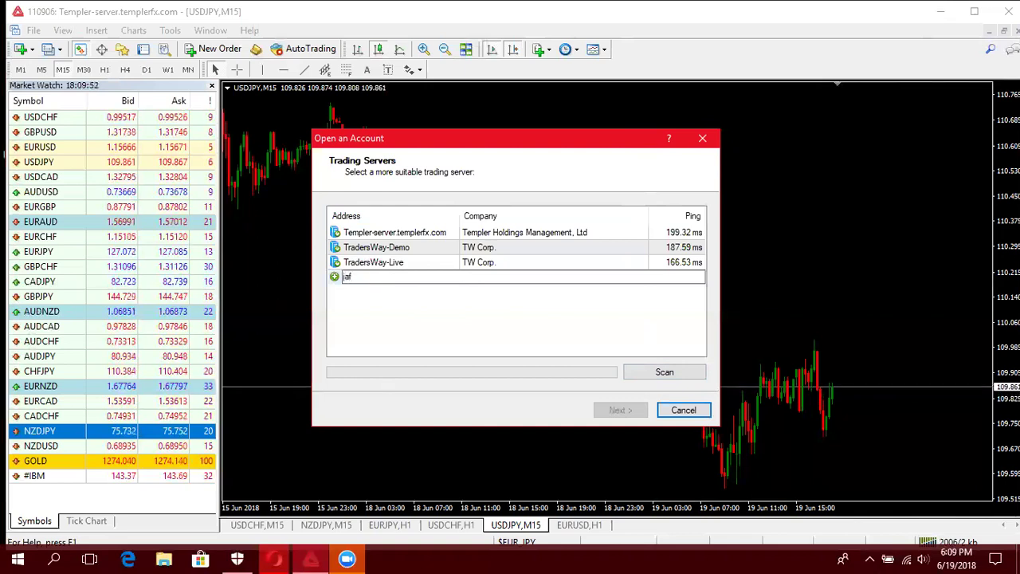
{"action": "key", "text": "BackSpace"}
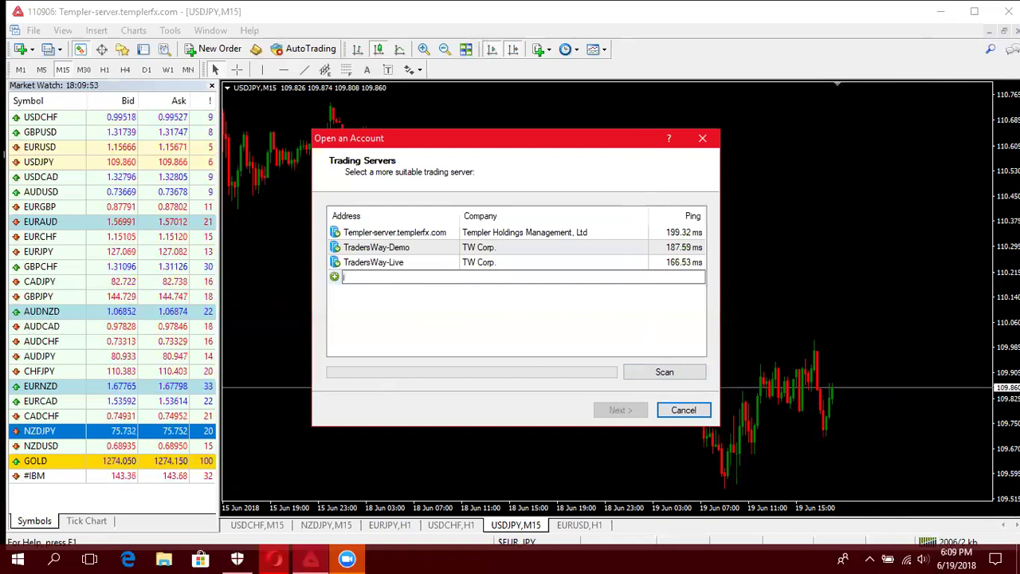
{"action": "type", "text": "jaf"}
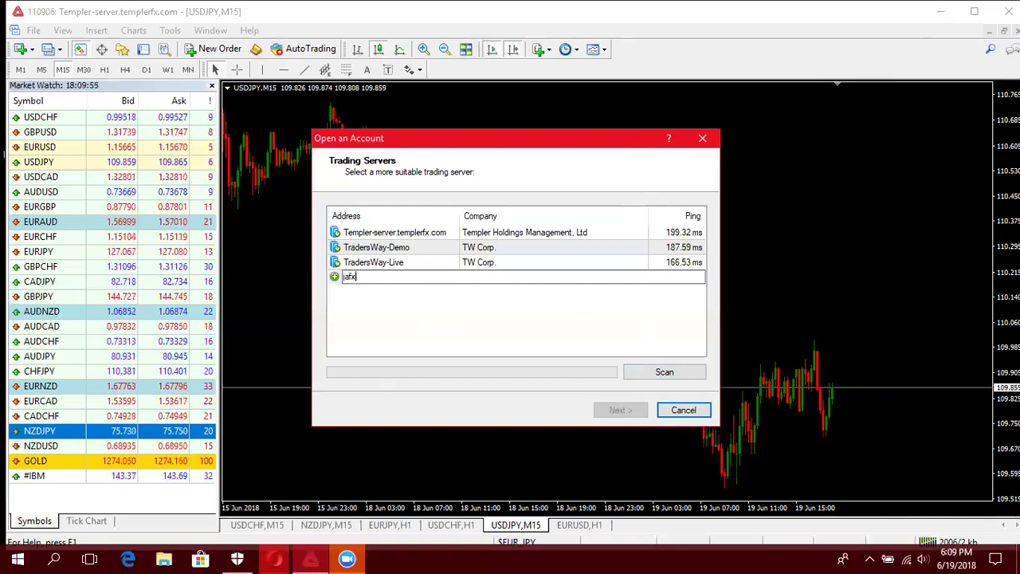
{"action": "type", "text": "x.com"}
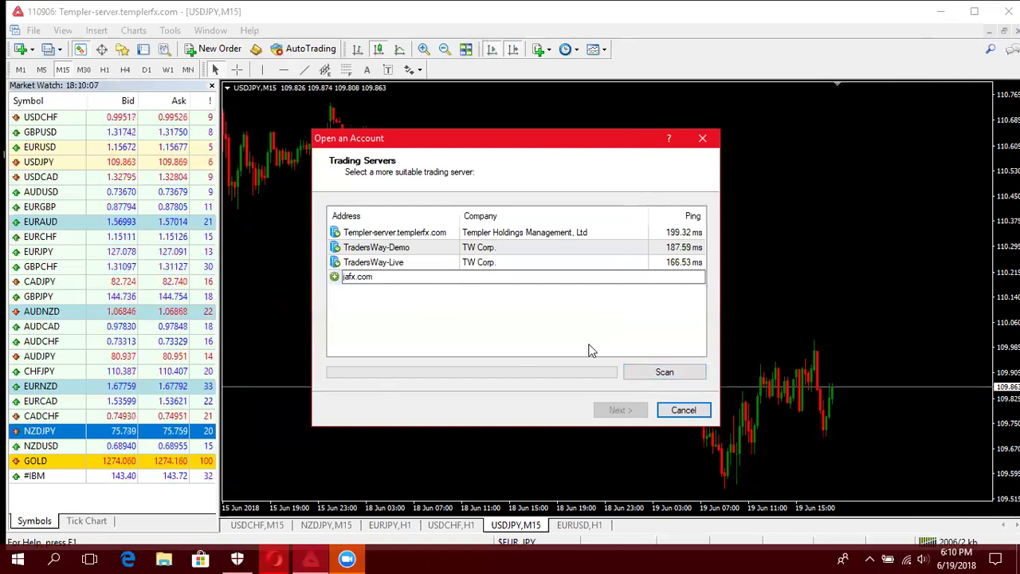
{"action": "left_click", "coordinate": [670, 373]}
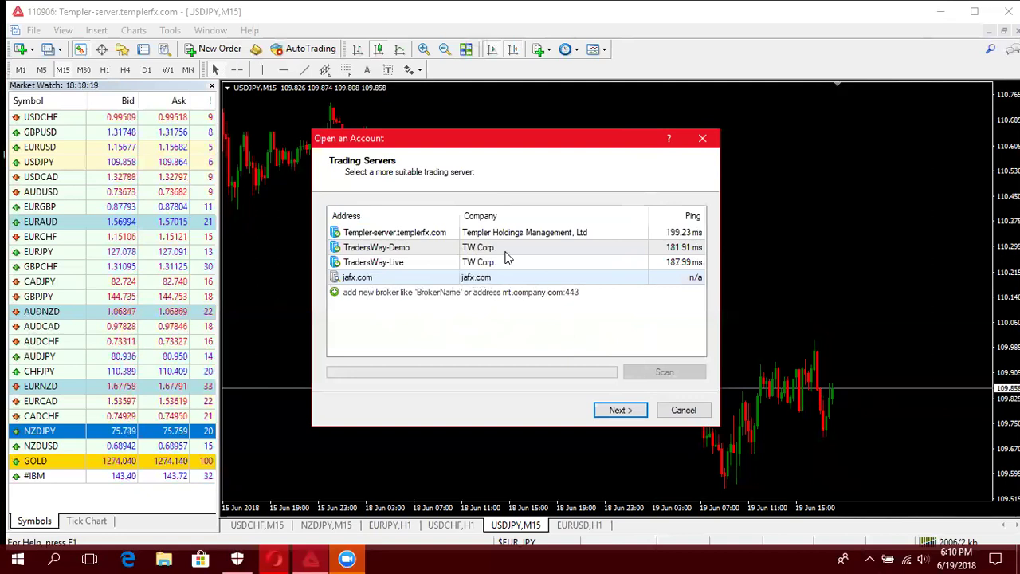
Select the added jafx.com server, then open a blank row for another broker
{"action": "left_click", "coordinate": [489, 278]}
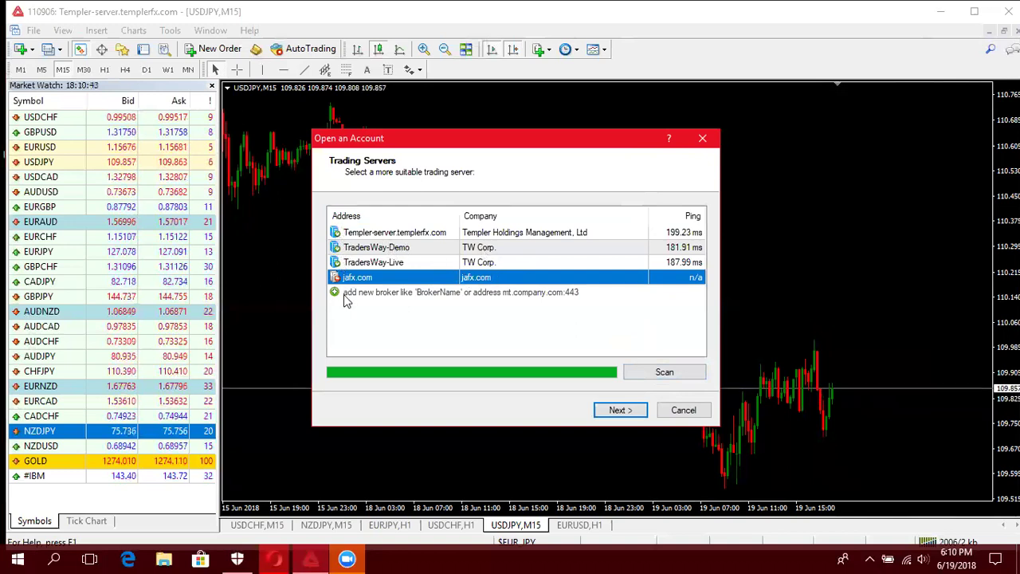
{"action": "left_click", "coordinate": [414, 300]}
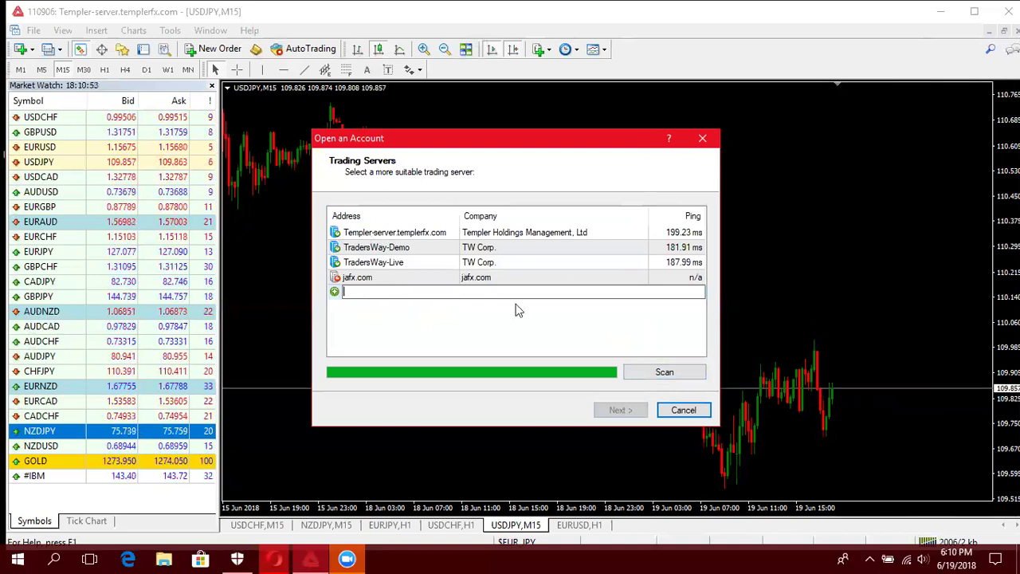
Pick Templer-server, go on to Existing trade account, step back, then close the wizard
{"action": "left_click", "coordinate": [396, 233]}
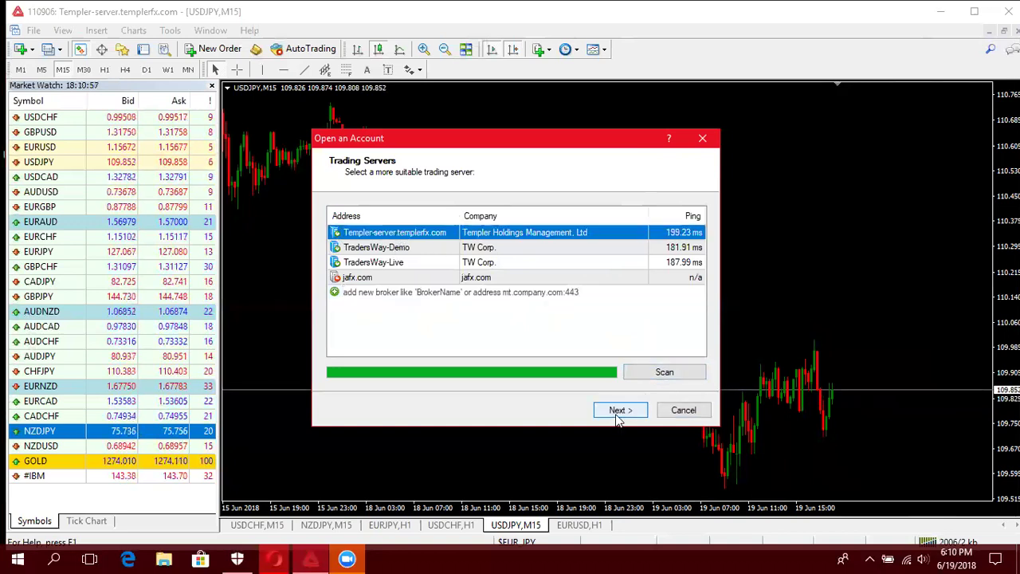
{"action": "left_click", "coordinate": [619, 413]}
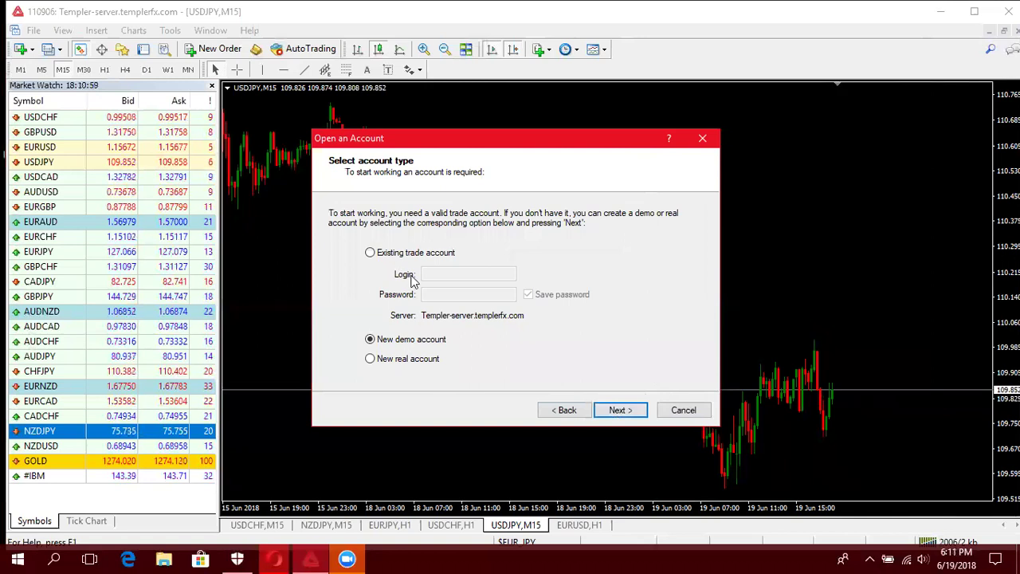
{"action": "left_click", "coordinate": [370, 253]}
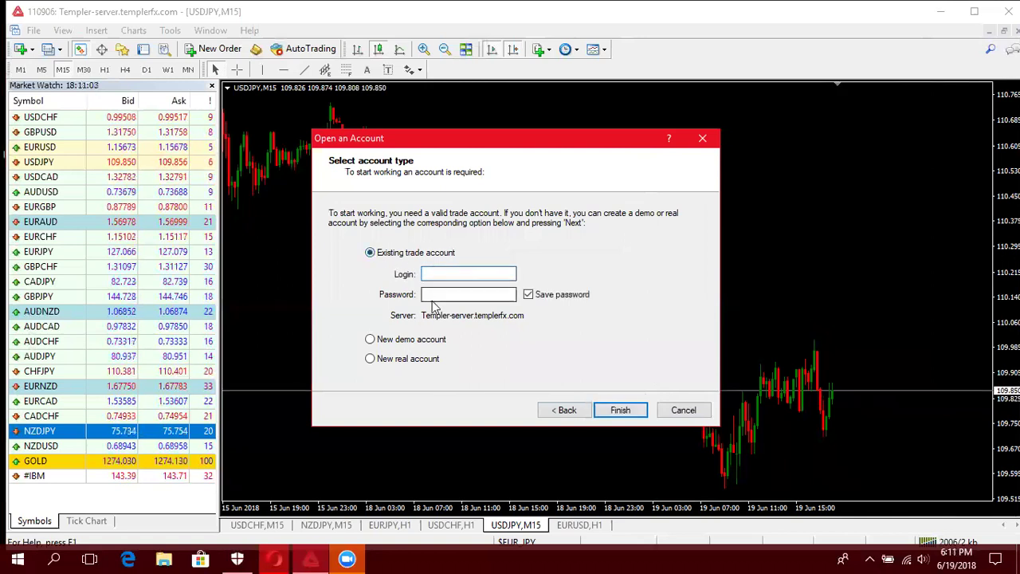
{"action": "left_click", "coordinate": [437, 295]}
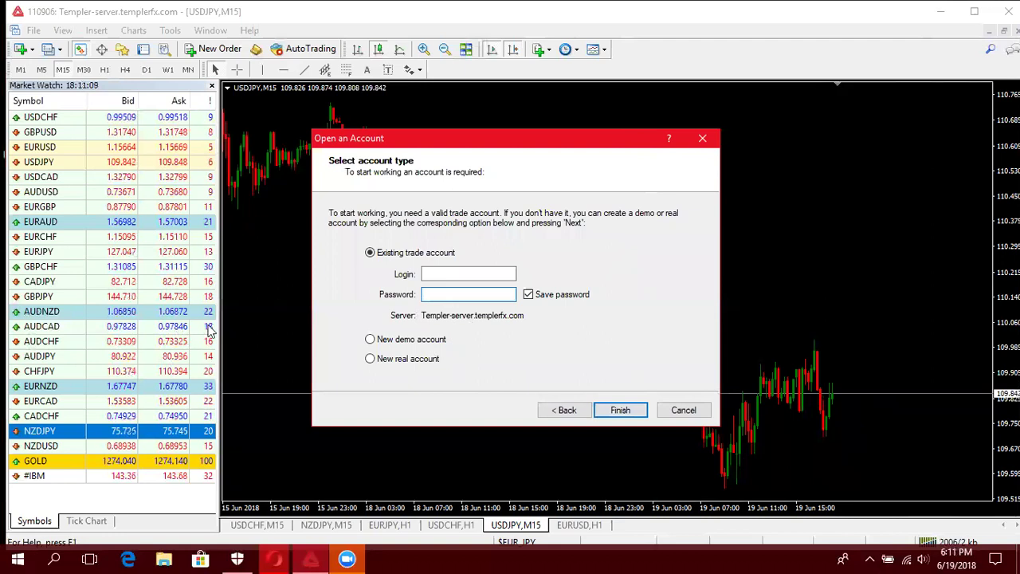
{"action": "left_click", "coordinate": [565, 410]}
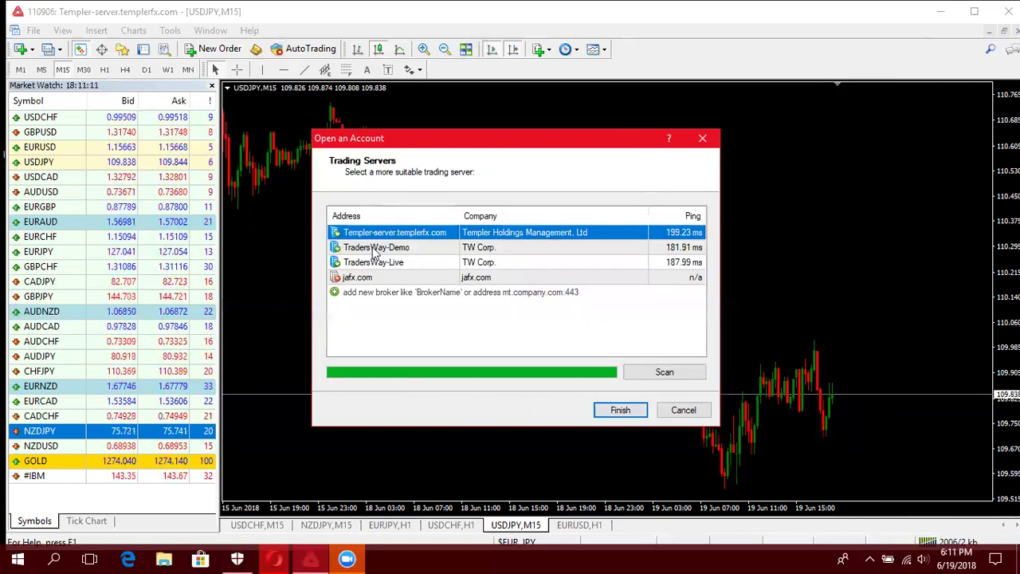
{"action": "left_click", "coordinate": [703, 141]}
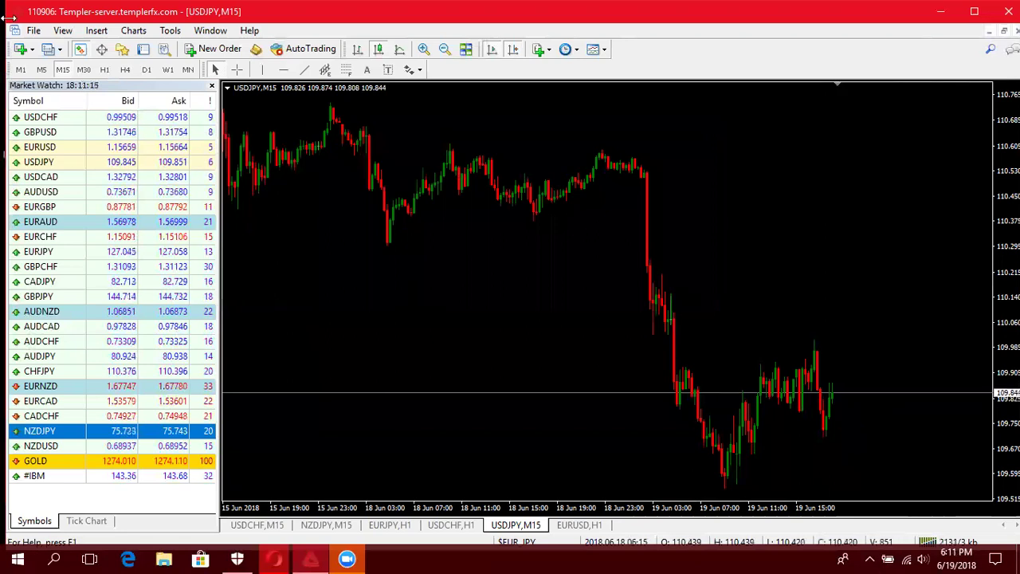
Open the Login window, switch to the second saved account and inspect its TradersWay-Live server
{"action": "left_click", "coordinate": [33, 30]}
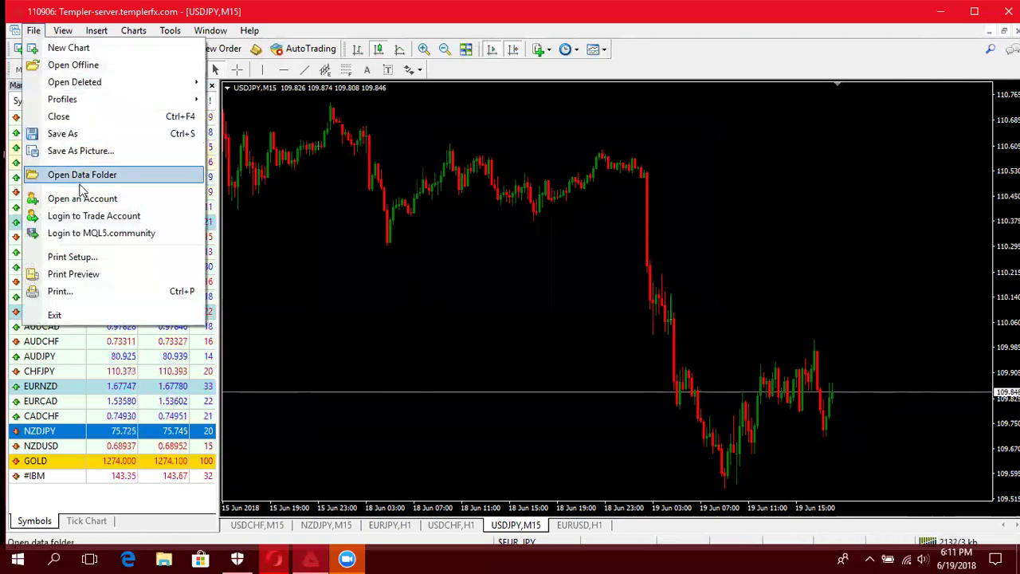
{"action": "left_click", "coordinate": [102, 220]}
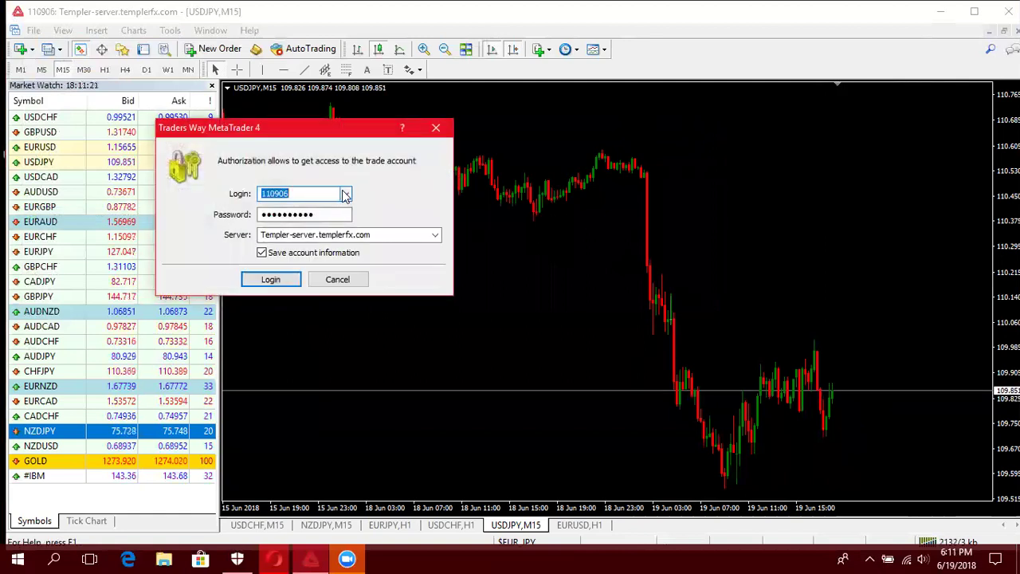
{"action": "left_click", "coordinate": [344, 195]}
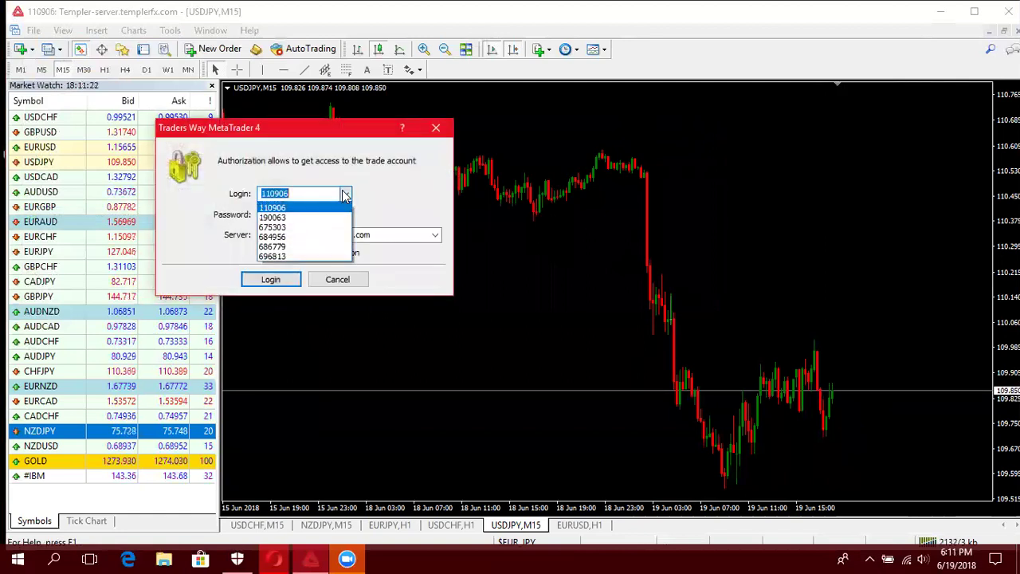
{"action": "left_click", "coordinate": [300, 218]}
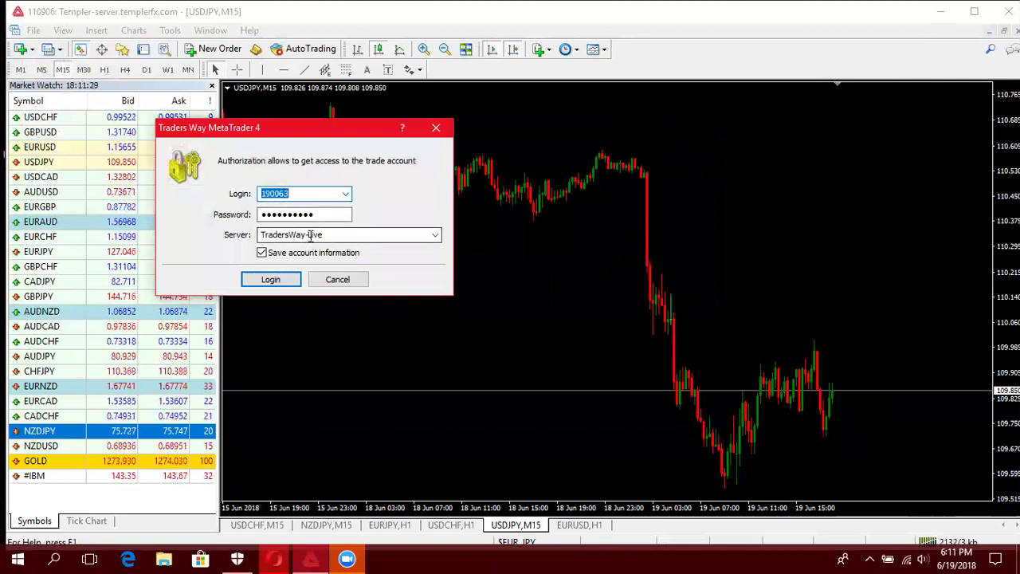
{"action": "left_click", "coordinate": [434, 237]}
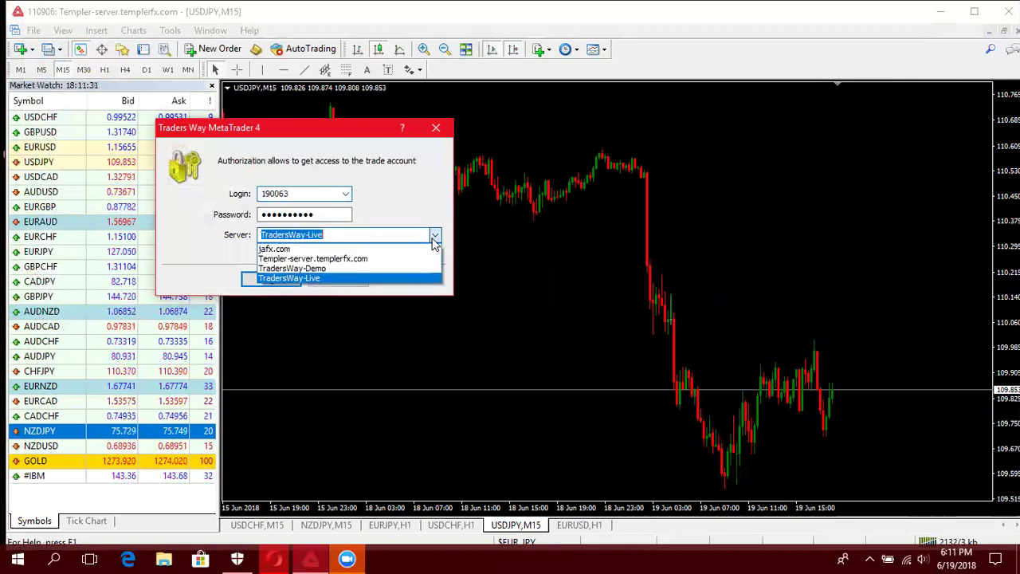
{"action": "left_click", "coordinate": [434, 236]}
{"action": "left_click", "coordinate": [434, 237]}
{"action": "left_click", "coordinate": [434, 237]}
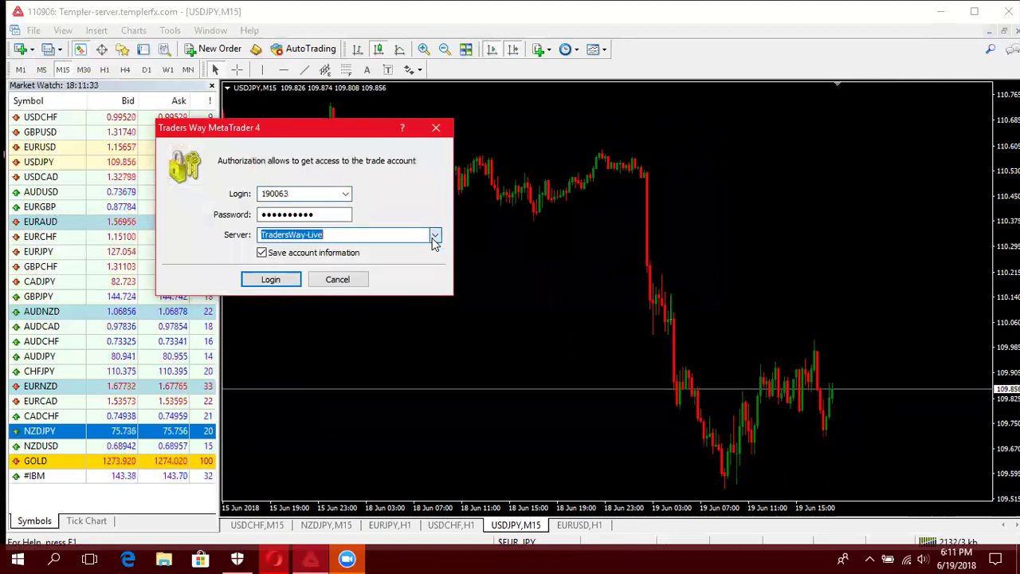
Cycle through saved accounts including TradersWay-Demo, then log in with the Templer-server account
{"action": "left_click", "coordinate": [345, 195]}
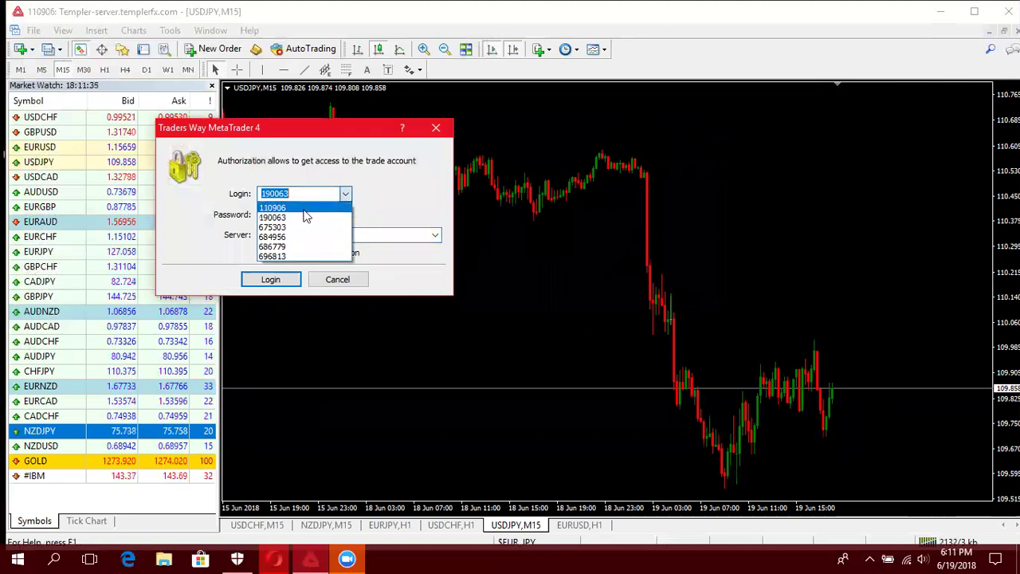
{"action": "left_click", "coordinate": [310, 237]}
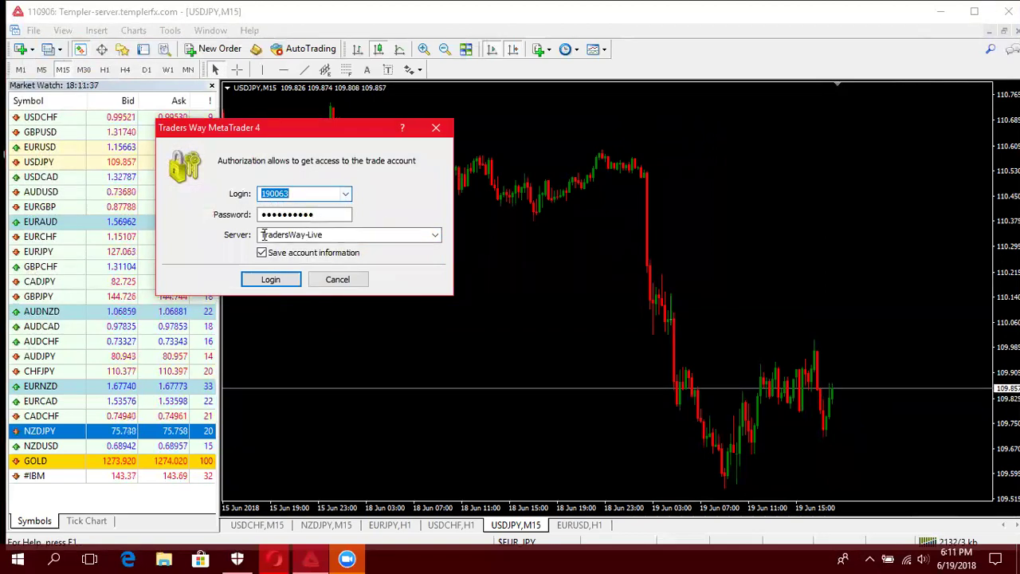
{"action": "left_click", "coordinate": [306, 215]}
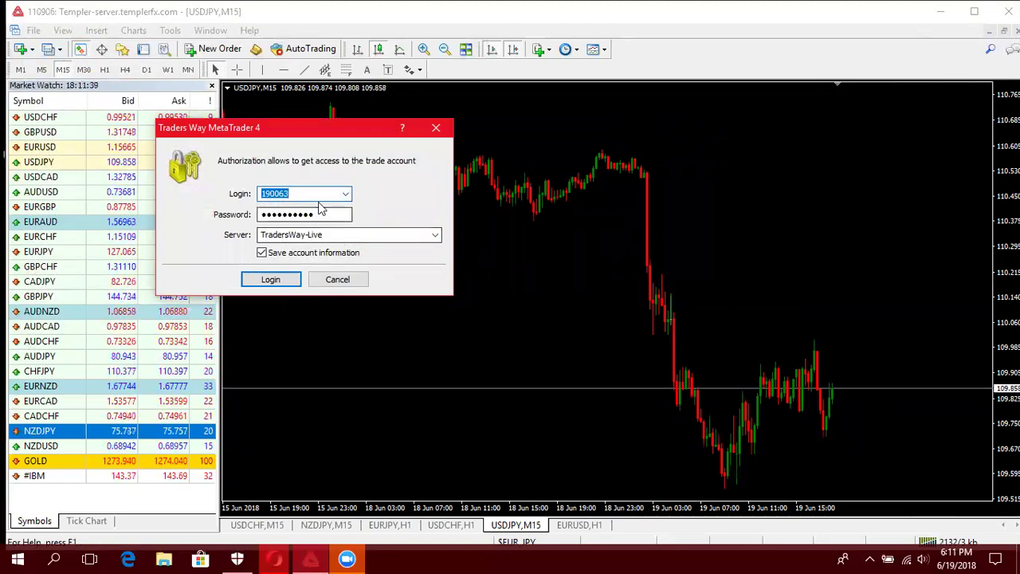
{"action": "left_click", "coordinate": [303, 197]}
{"action": "left_click", "coordinate": [346, 195]}
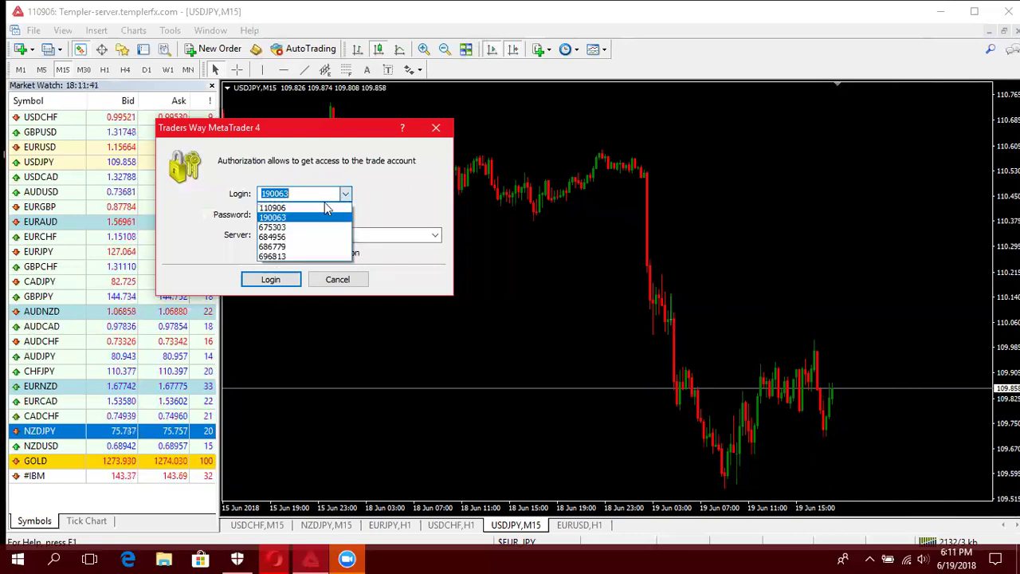
{"action": "left_click", "coordinate": [288, 223]}
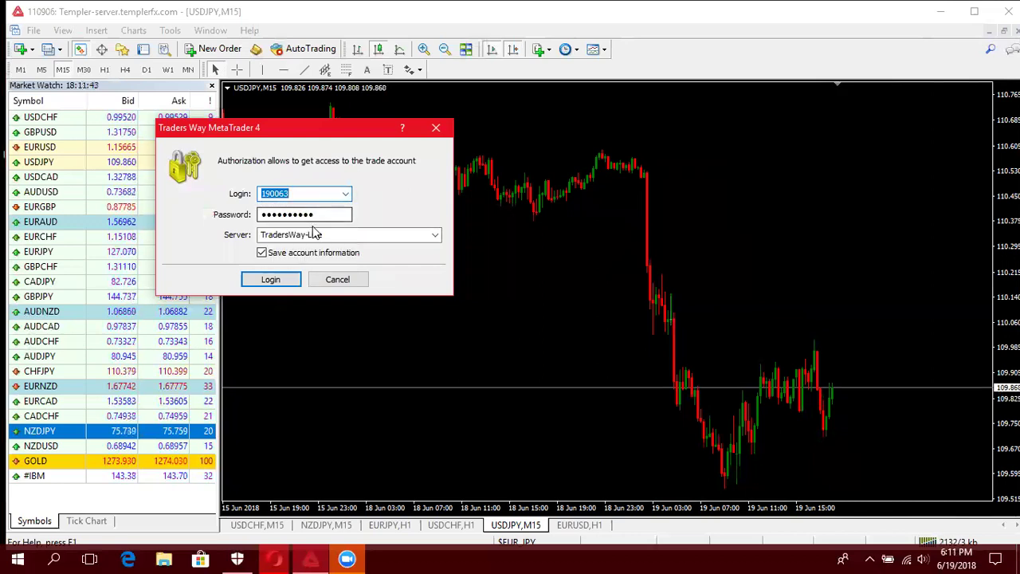
{"action": "left_click", "coordinate": [344, 196]}
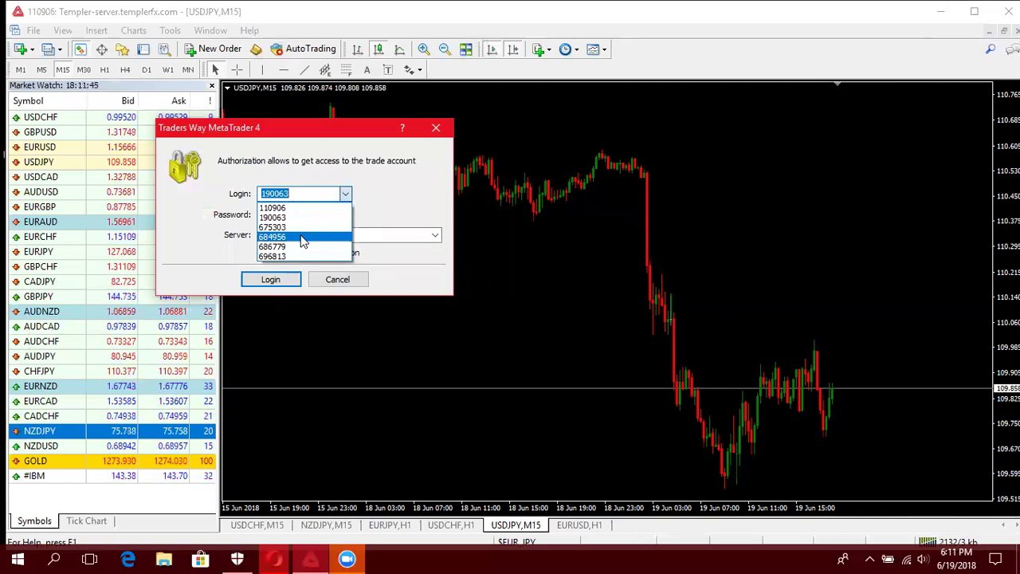
{"action": "left_click", "coordinate": [316, 241]}
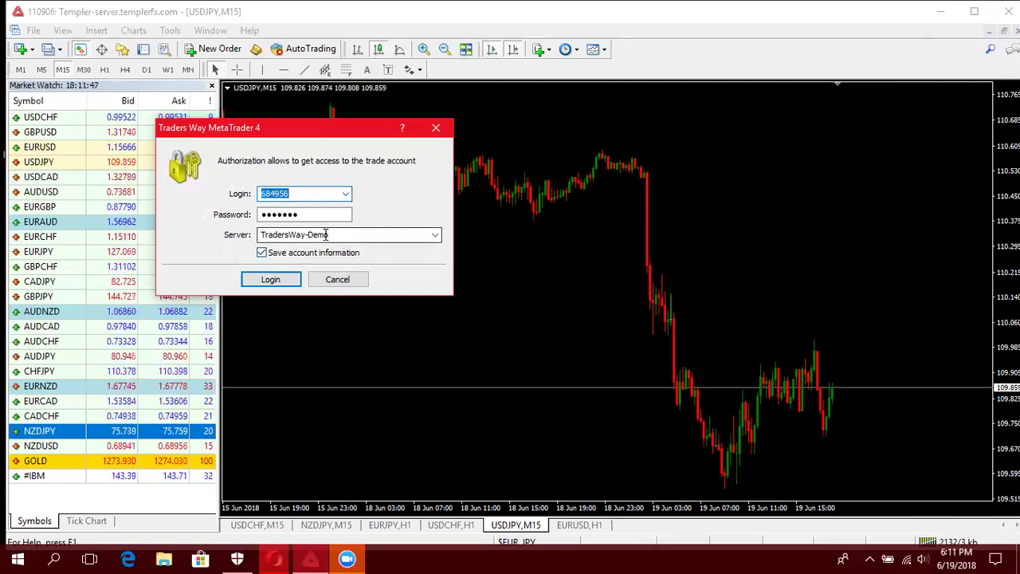
{"action": "left_click", "coordinate": [345, 200]}
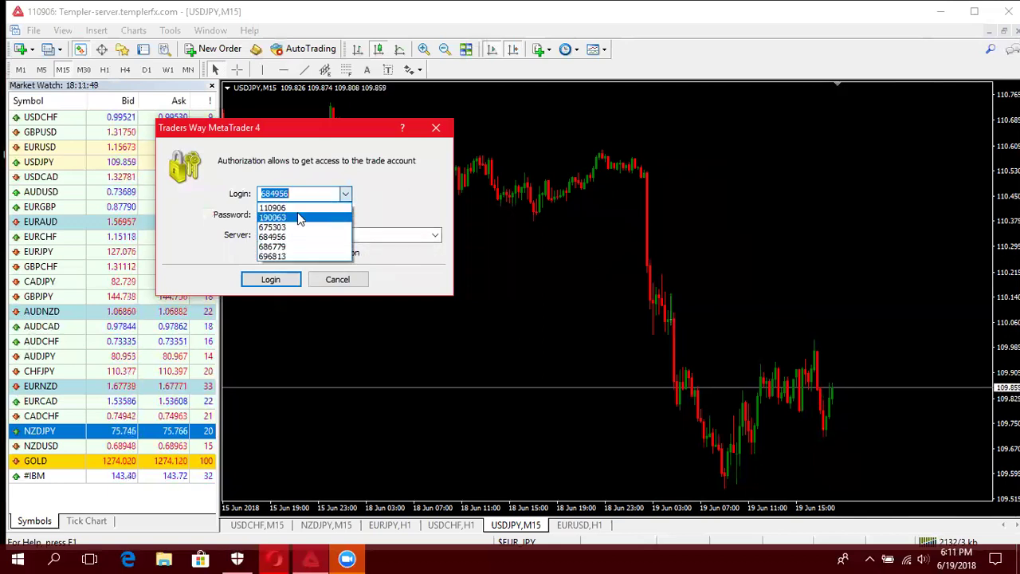
{"action": "left_click", "coordinate": [294, 232]}
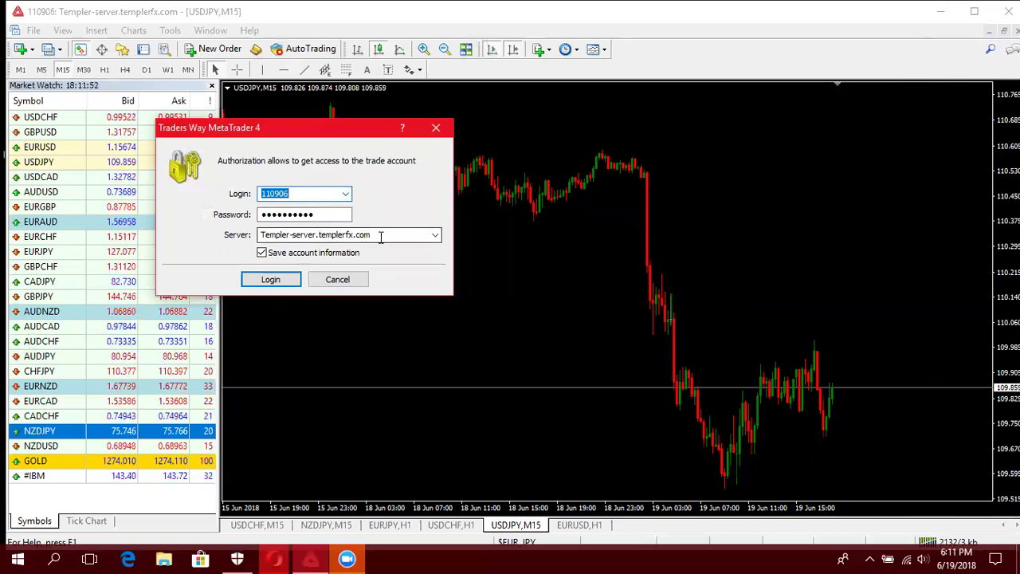
{"action": "left_click", "coordinate": [277, 281]}
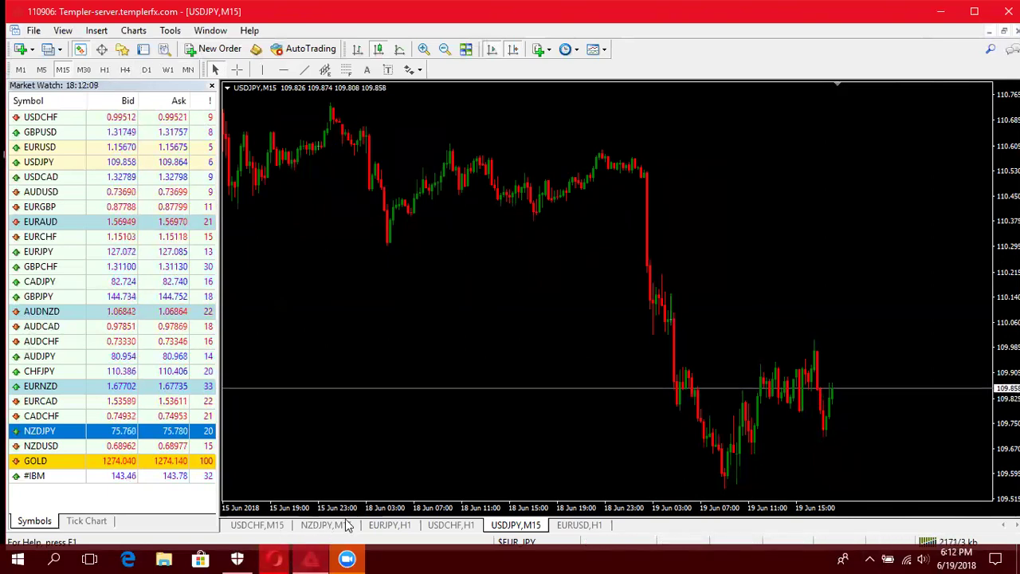
{"action": "left_click_drag", "start_coordinate": [355, 524], "coordinate": [215, 159]}
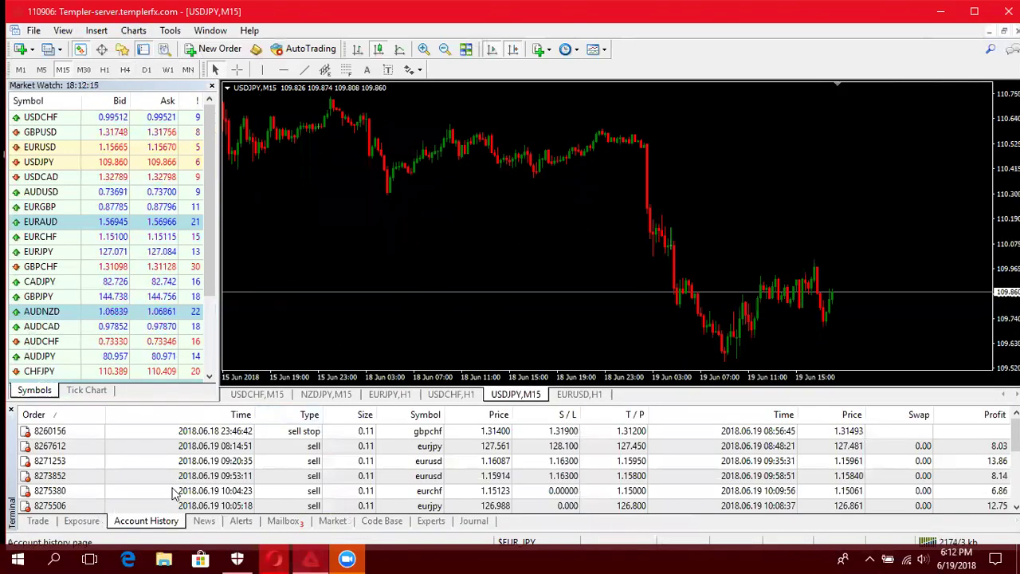
{"action": "scroll", "coordinate": [482, 472], "scroll_direction": "down", "scroll_amount": 5}
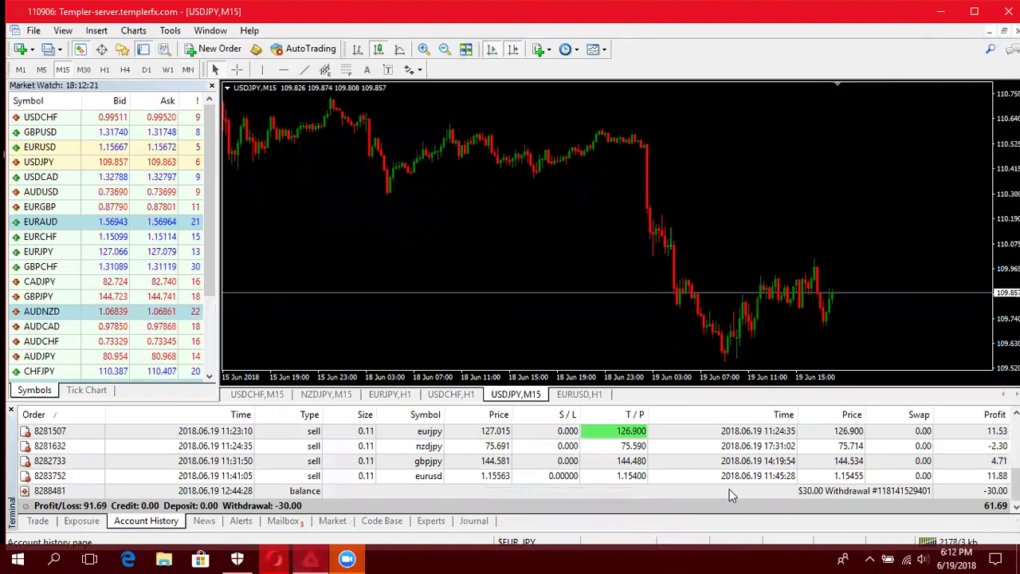
{"action": "scroll", "coordinate": [721, 498], "scroll_direction": "up", "scroll_amount": 5}
{"action": "scroll", "coordinate": [724, 492], "scroll_direction": "down", "scroll_amount": 5}
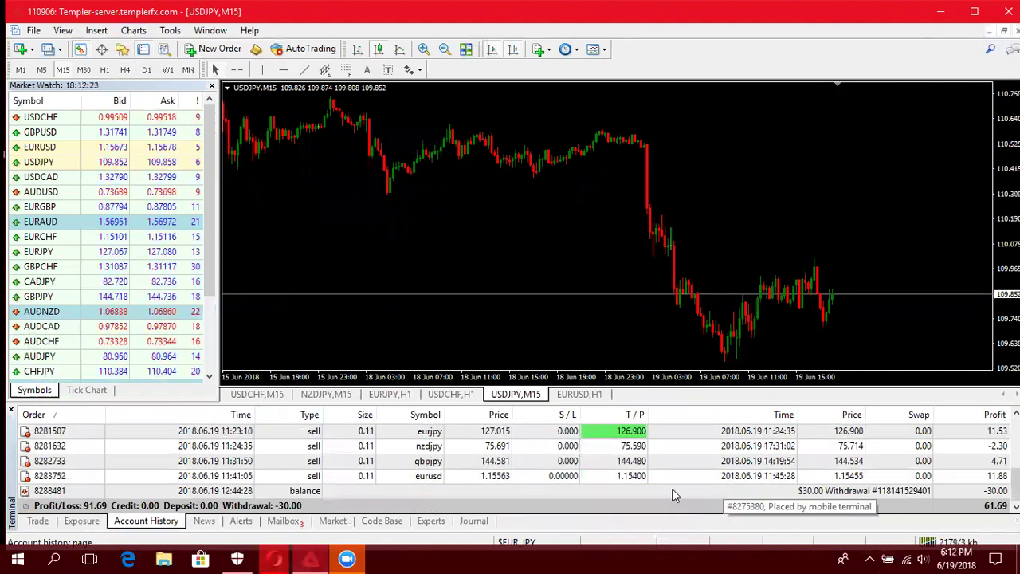
{"action": "scroll", "coordinate": [380, 453], "scroll_direction": "up", "scroll_amount": 8}
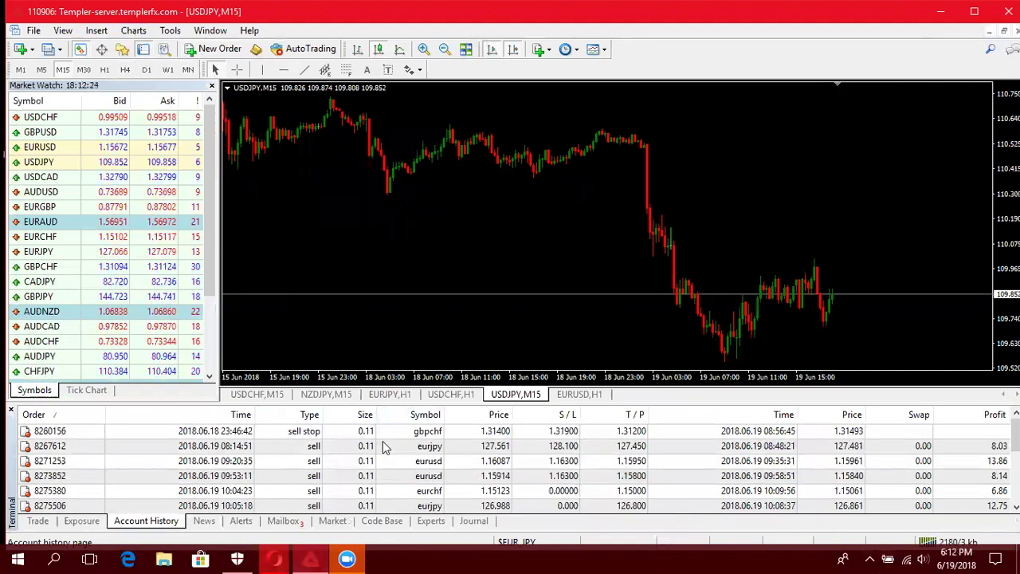
{"action": "left_click", "coordinate": [143, 51]}
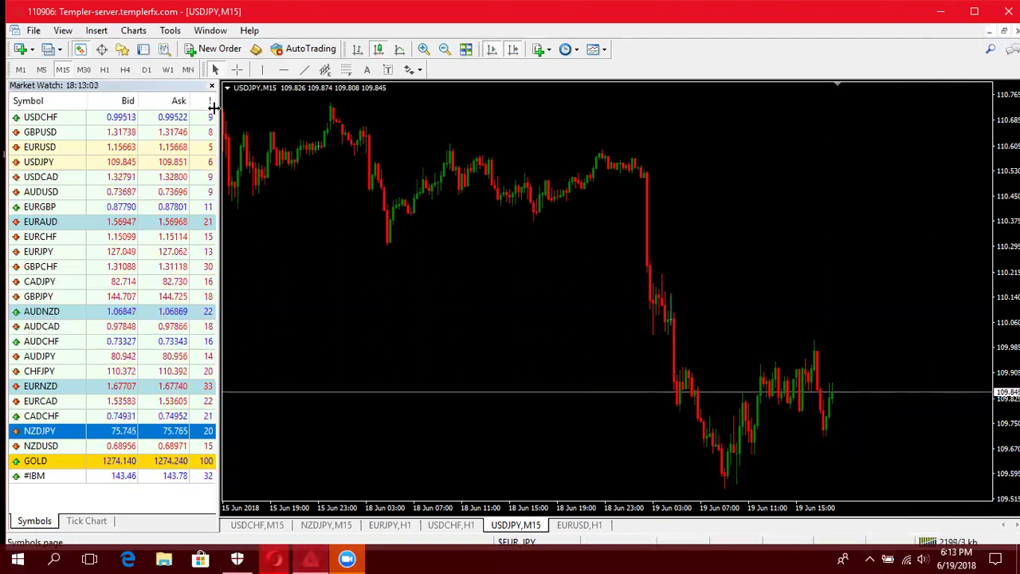
{"action": "left_click", "coordinate": [143, 49]}
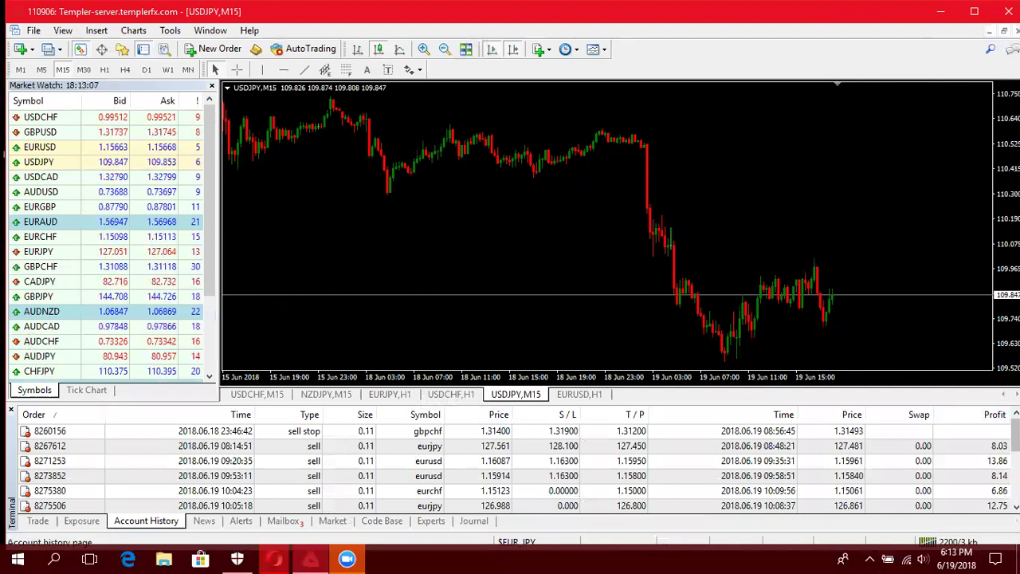
{"action": "scroll", "coordinate": [510, 468], "scroll_direction": "down", "scroll_amount": 5}
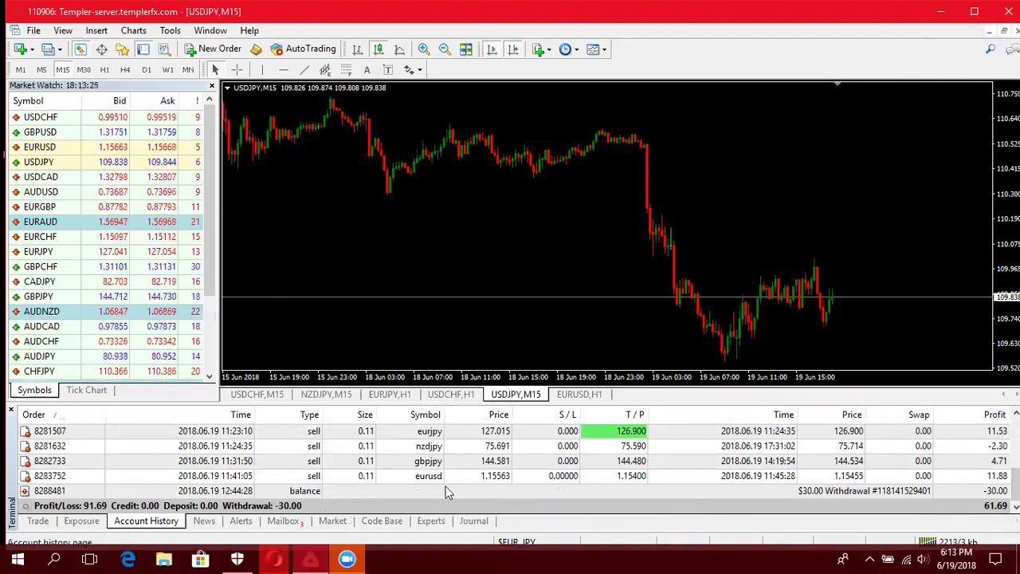
{"action": "left_click", "coordinate": [145, 53]}
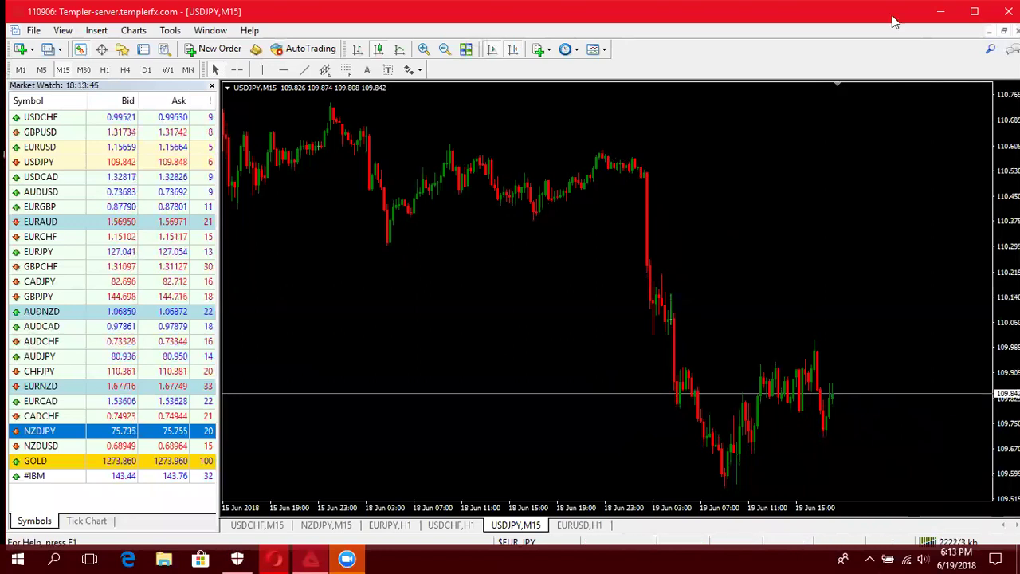
Restore the maximized MetaTrader 4 window, then minimize it to show the desktop shortcuts
{"action": "left_click", "coordinate": [975, 13]}
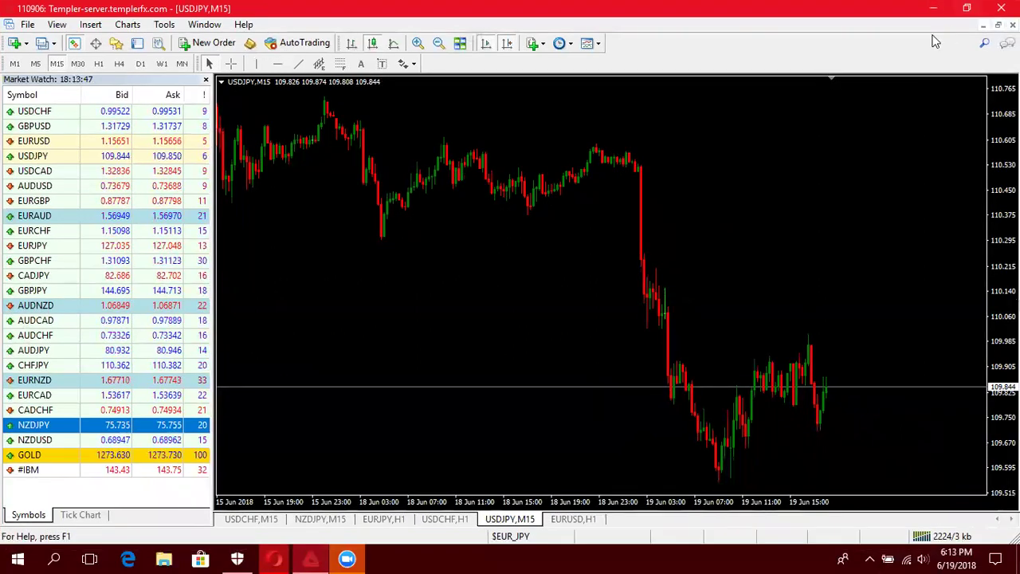
{"action": "left_click", "coordinate": [938, 13]}
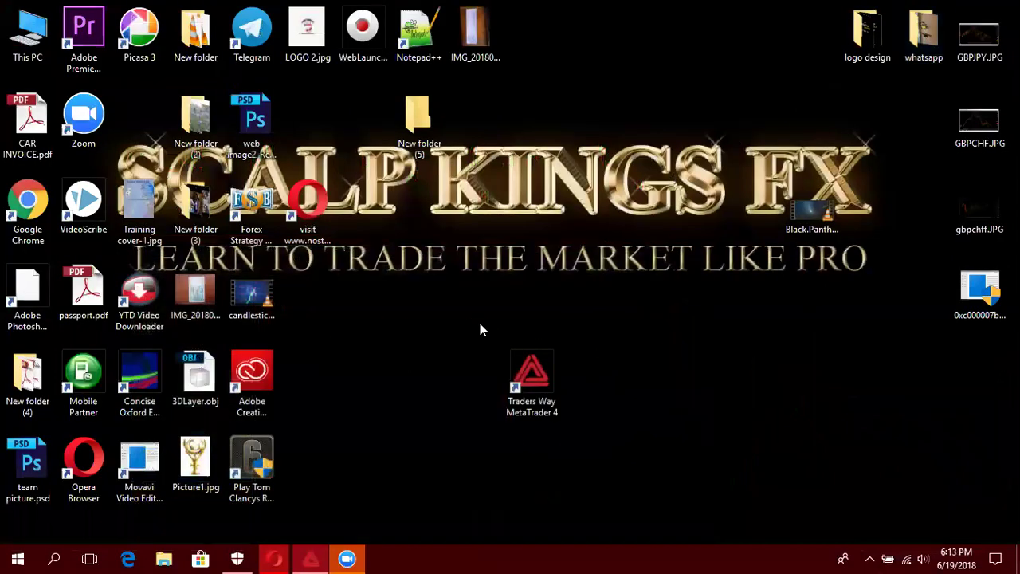